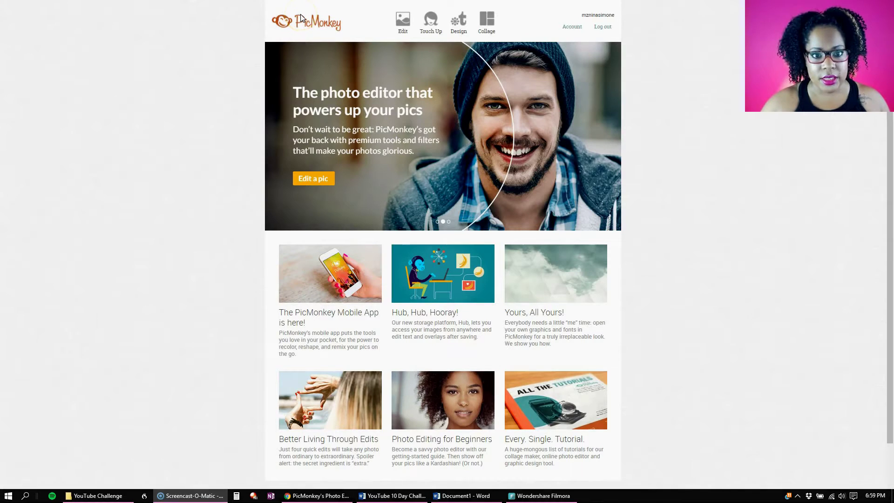
Open the YouTube Channel Art Template image from the computer for editing.
left_click(404, 21)
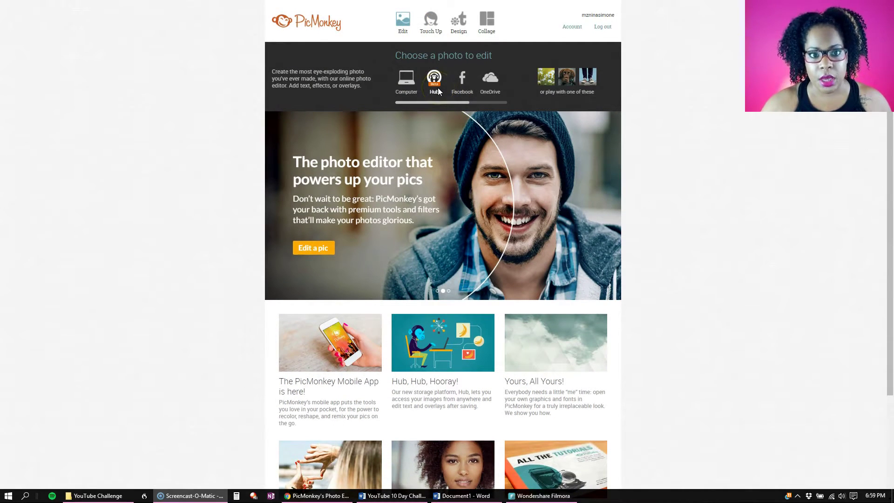
left_click(403, 24)
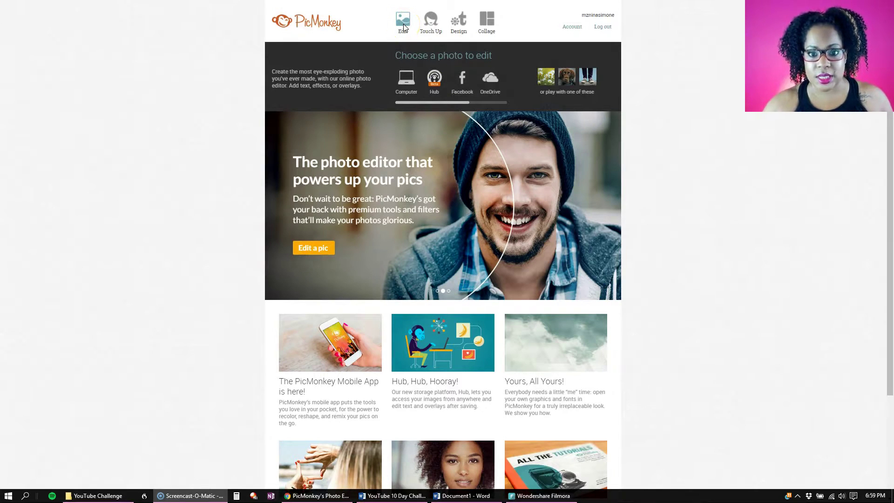
left_click(403, 27)
left_click(406, 84)
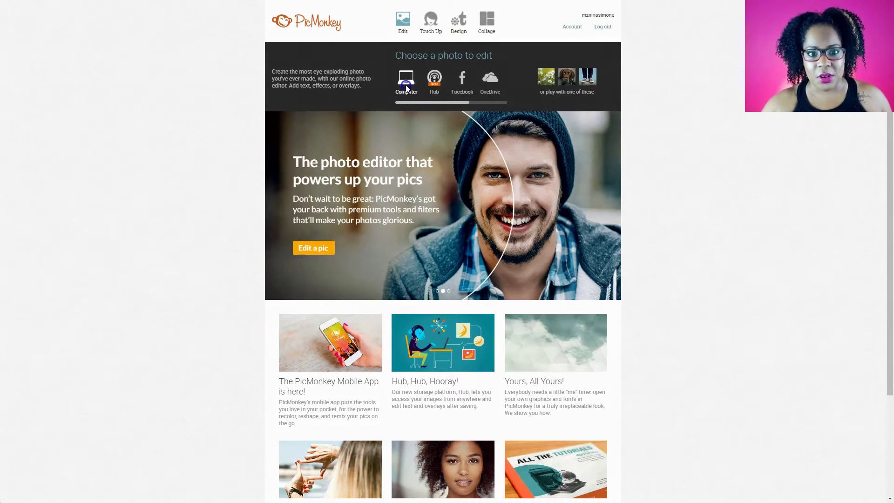
left_click(182, 361)
double_click(183, 80)
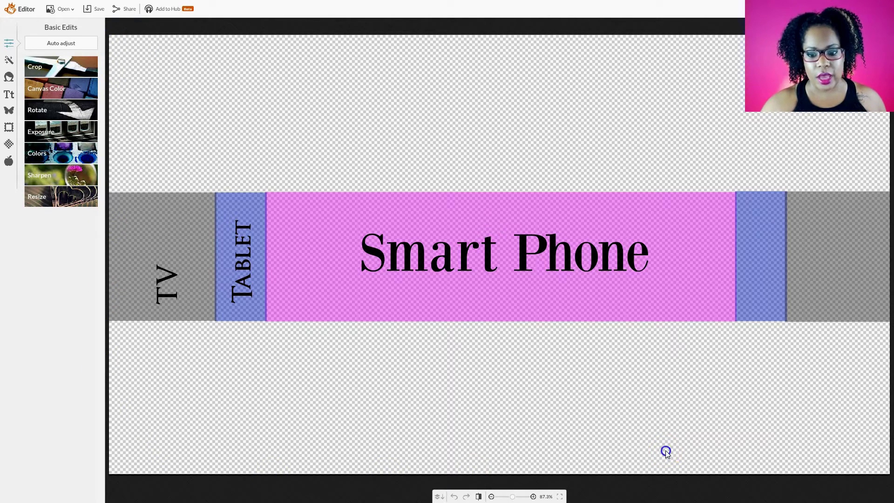
left_click(859, 169)
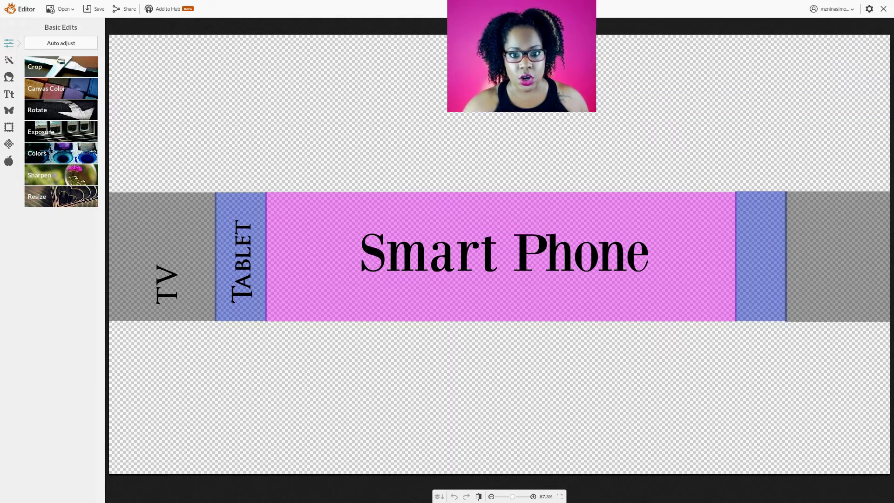
left_click(234, 234)
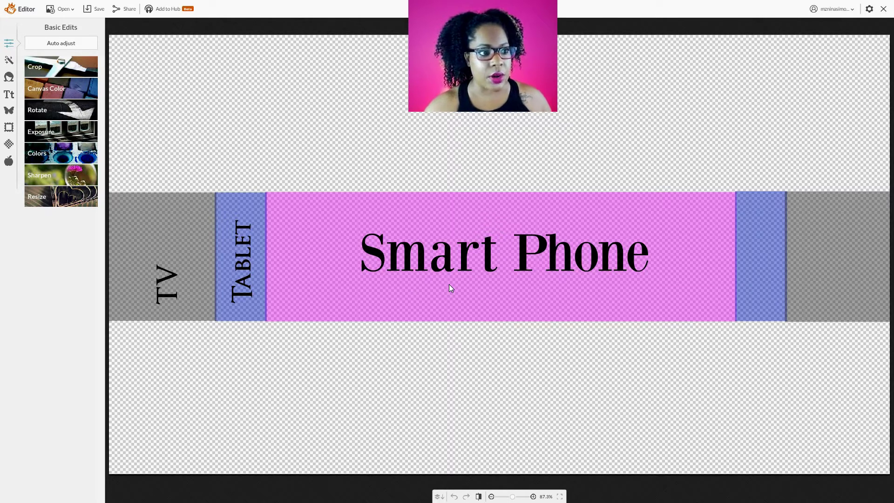
Add a black geometric rectangle overlay and move it to the canvas's upper-left corner.
left_click(12, 116)
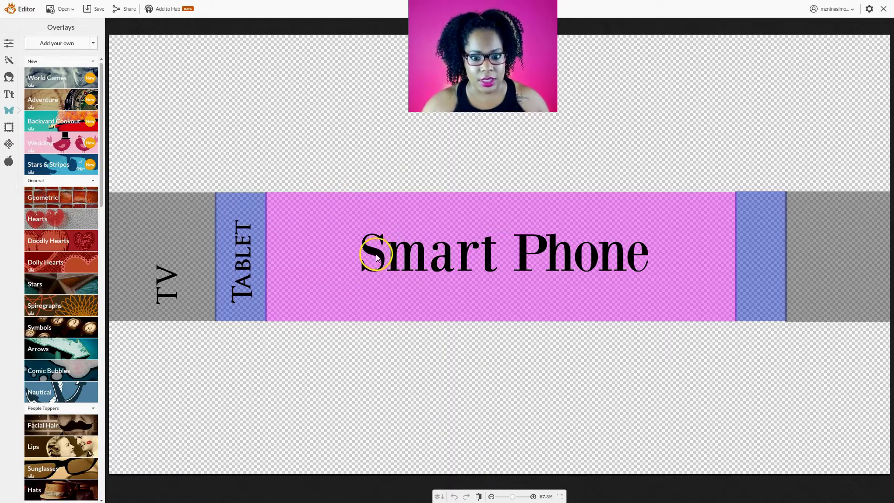
left_click(33, 197)
left_click(32, 222)
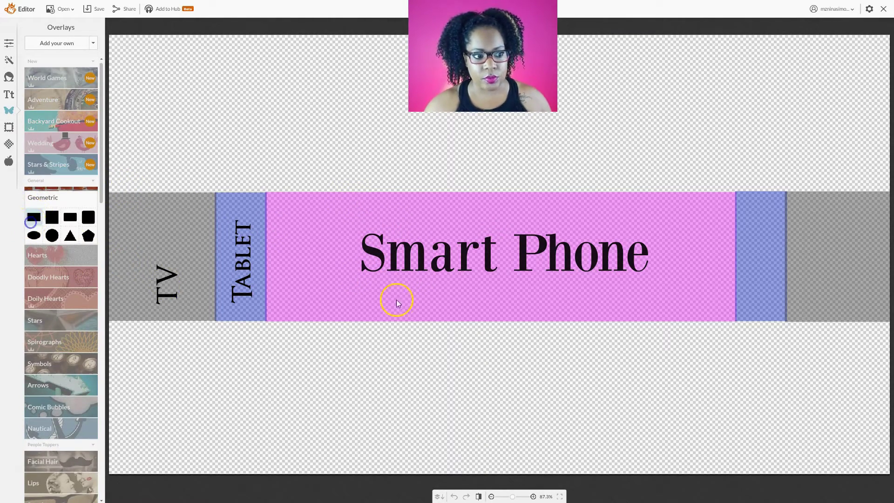
left_click_drag(559, 261, 173, 78)
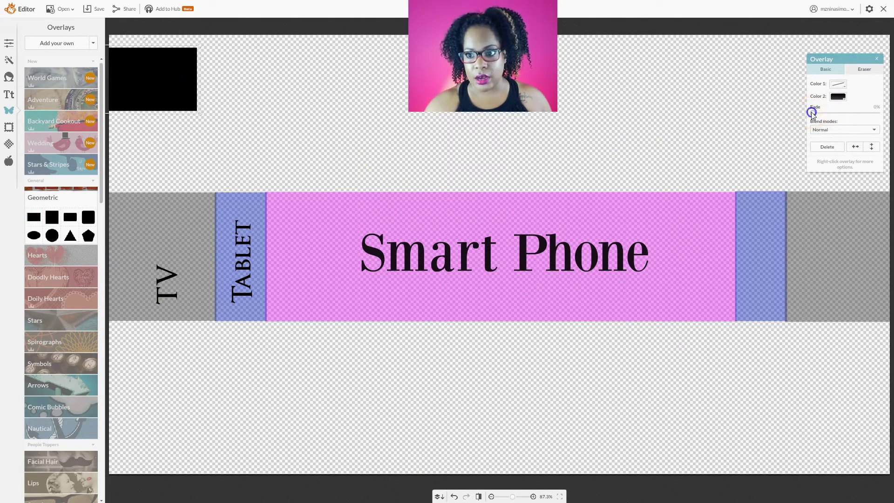
Set the rectangle's fade to 61% and enlarge it to cover nearly the whole template.
left_click_drag(814, 113, 852, 113)
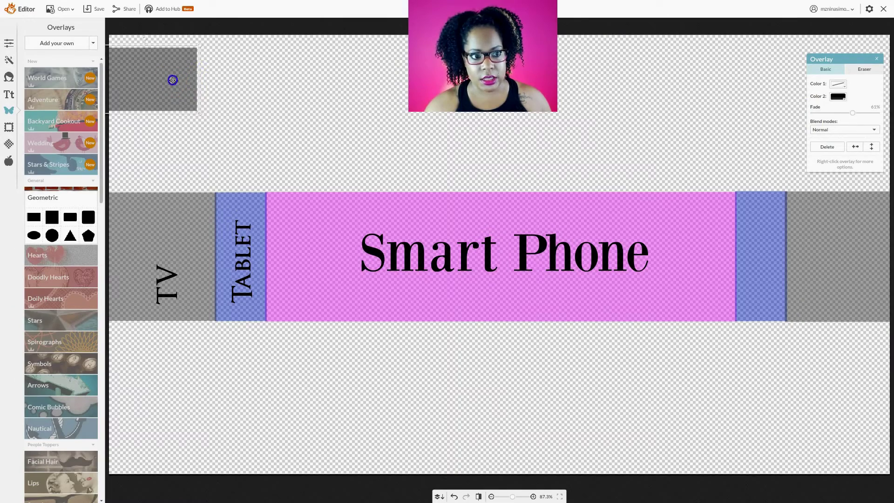
left_click_drag(172, 79, 190, 69)
left_click_drag(218, 103, 874, 472)
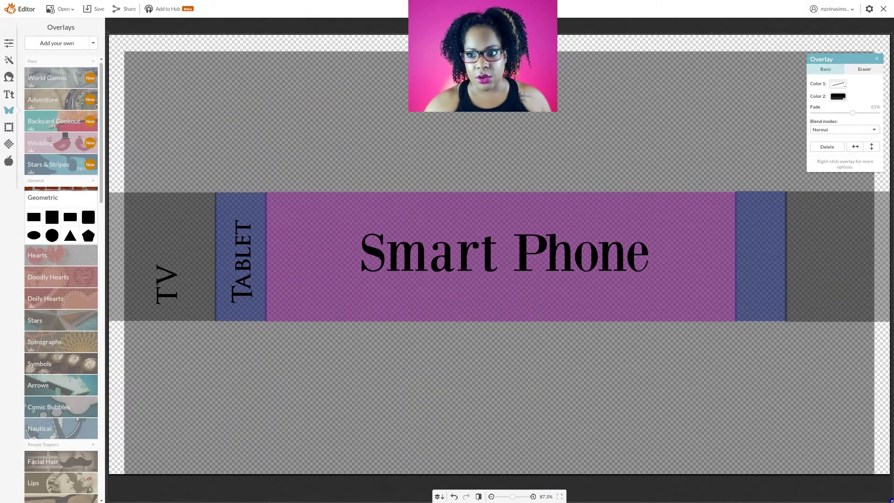
Set the rectangle's second color to a bright purple using a custom hex code.
left_click(838, 97)
left_click(861, 119)
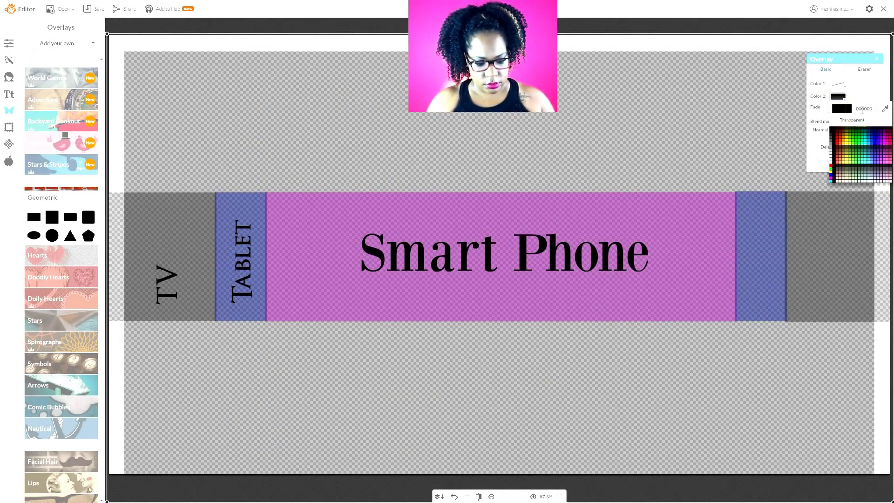
left_click(862, 110)
type("b")
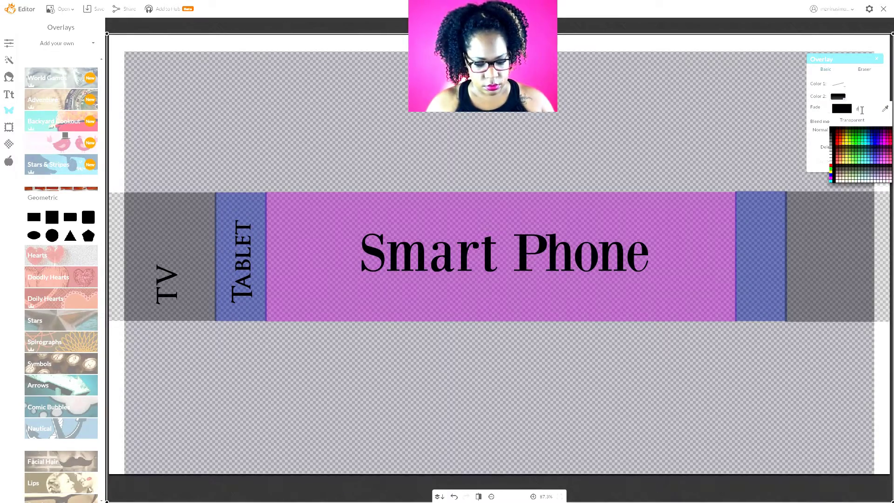
type("lue")
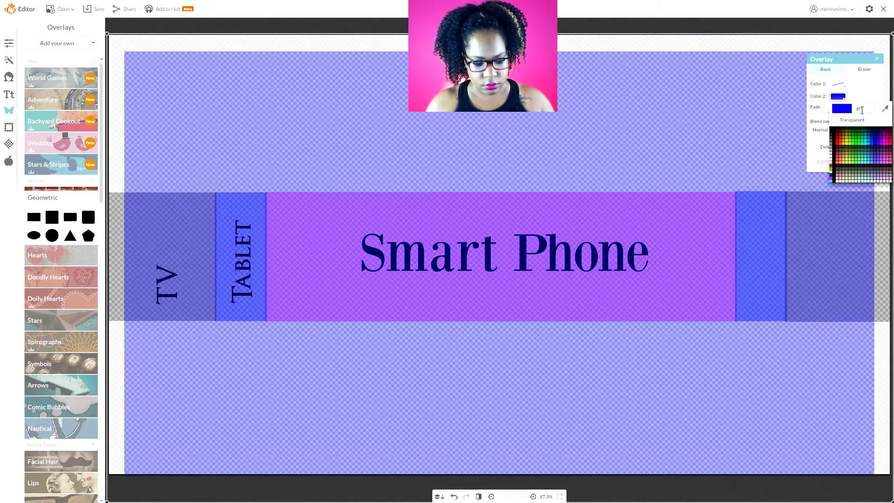
type("2bff")
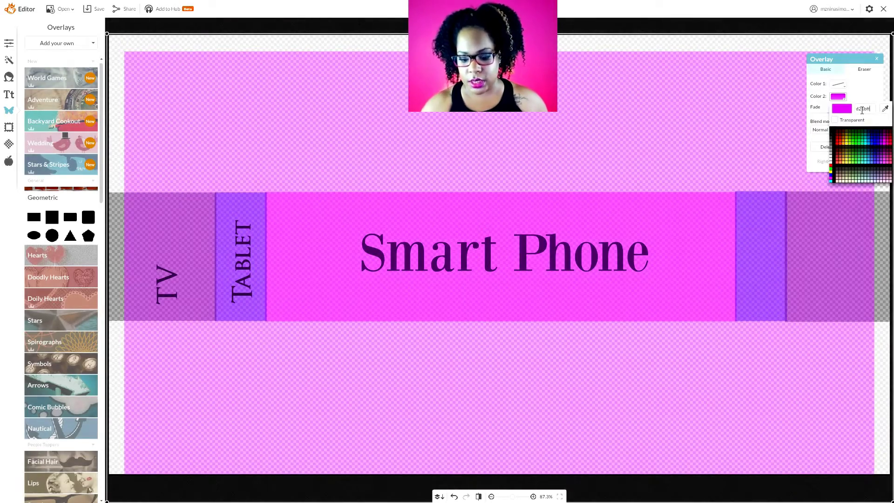
key("Return")
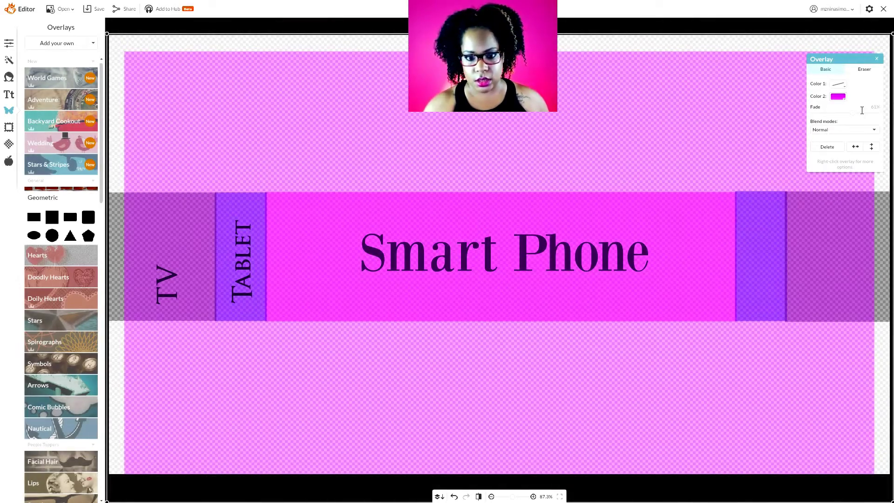
Set the rectangle's fade to 75% and move it flush with the canvas's upper-left corner.
left_click(173, 126)
left_click(769, 134)
mouse_move(853, 113)
left_mouse_down()
mouse_move(759, 120)
mouse_move(873, 113)
mouse_move(862, 116)
left_mouse_up()
left_click_drag(564, 160, 548, 144)
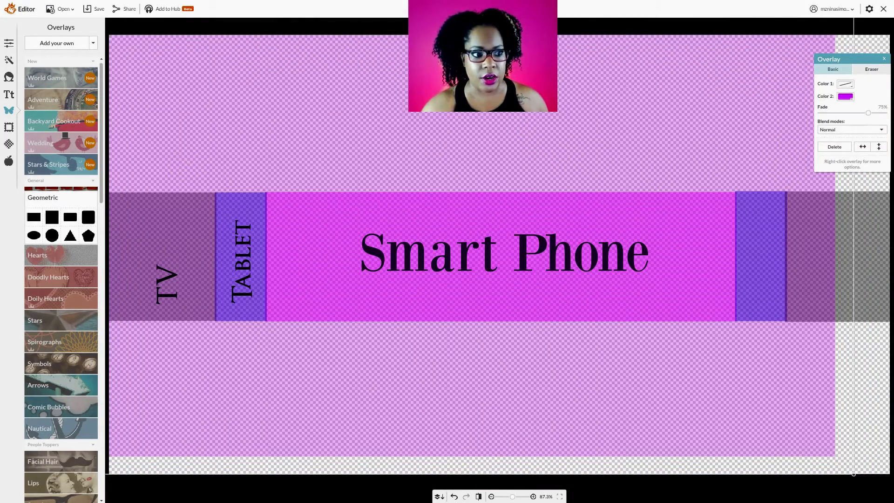
left_click(38, 46)
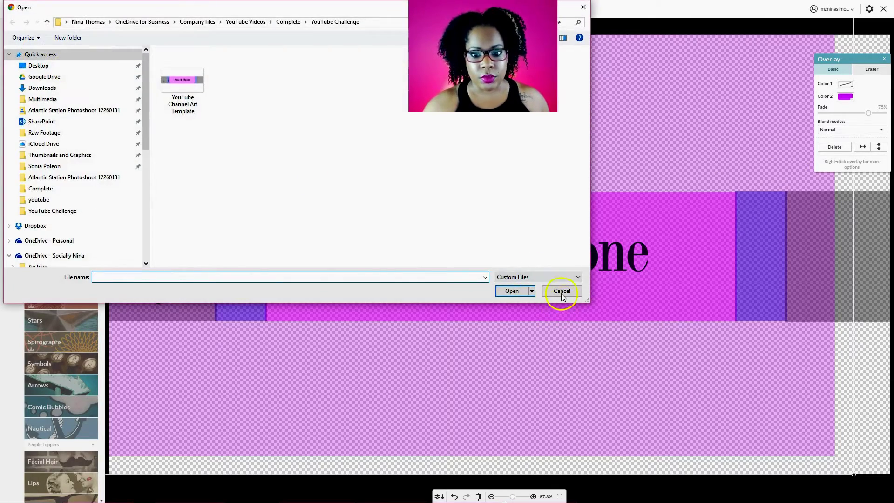
left_click(562, 292)
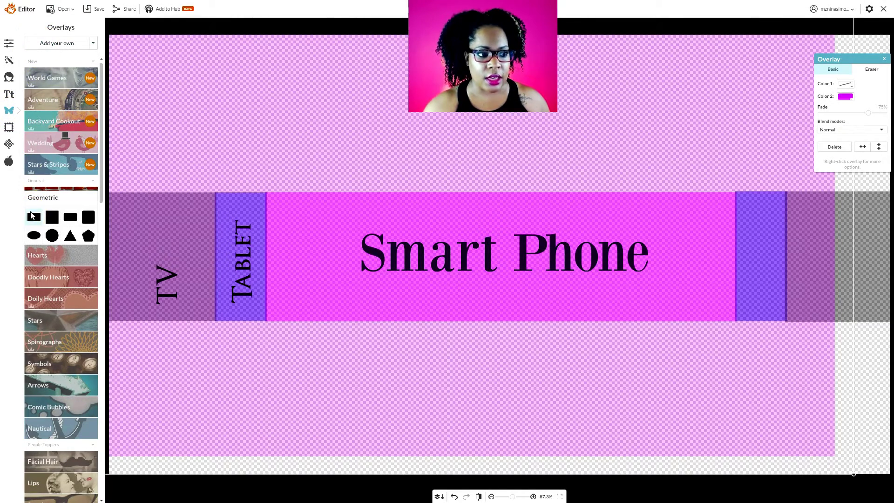
left_click_drag(32, 216, 3, 111)
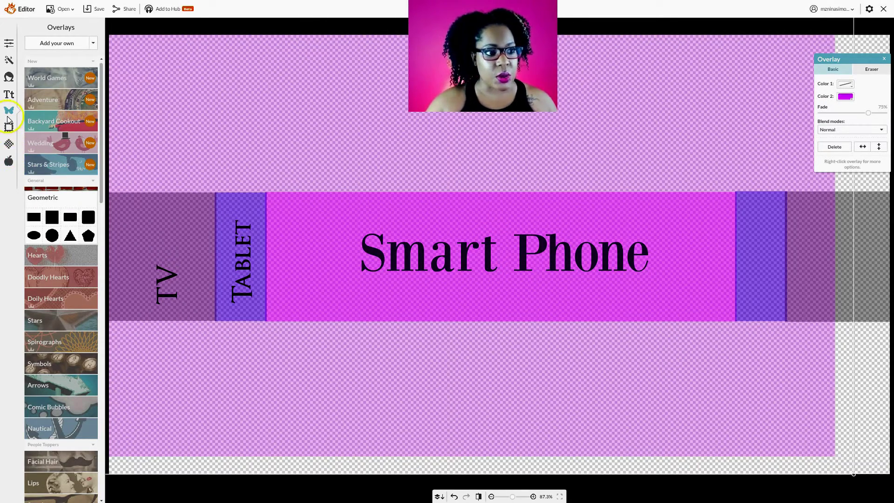
Add the photo Snapshot_20150725_7 from the Thumbnails and Graphics folder as an overlay and flip it horizontally.
left_click(57, 43)
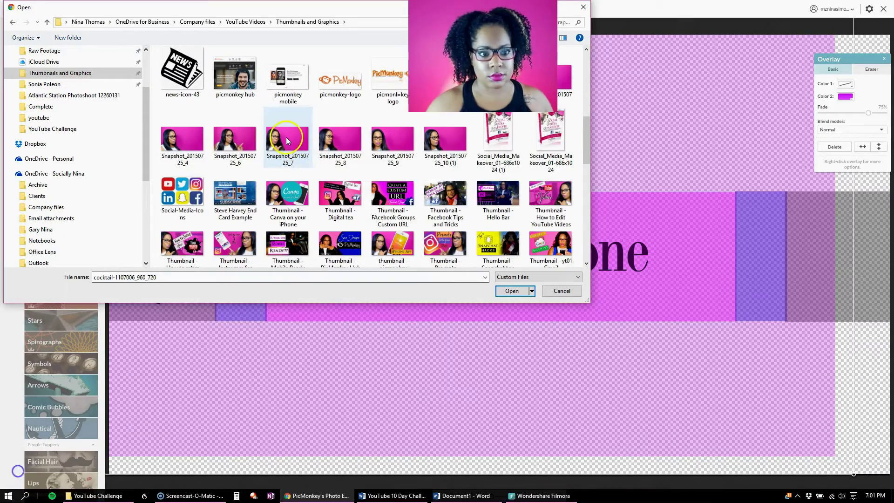
double_click(288, 140)
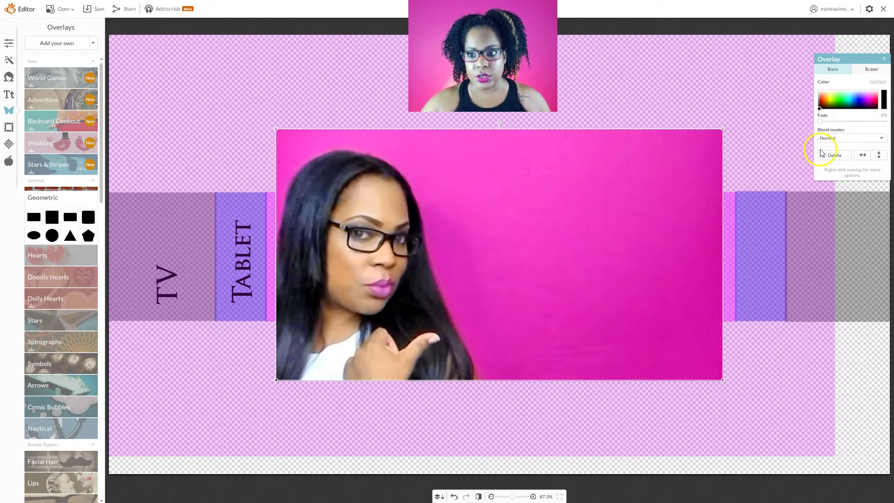
left_click(862, 154)
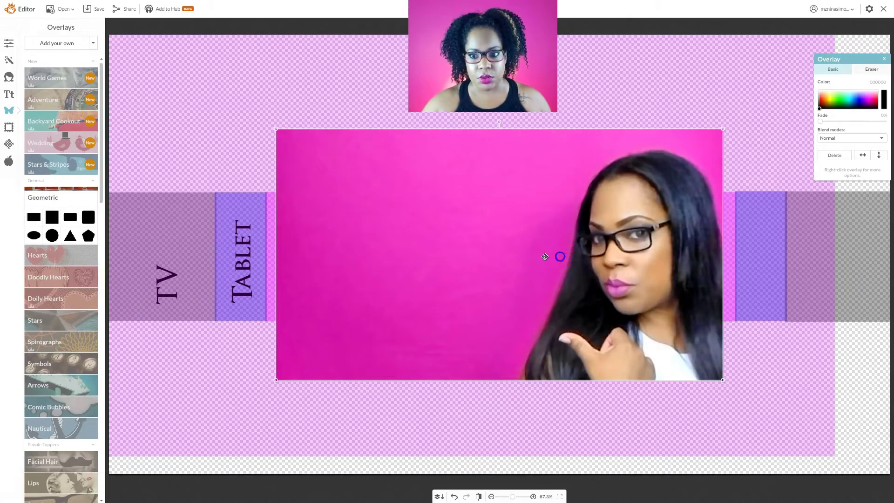
Try enlarging the photo overlay until it covers most of the canvas.
left_click_drag(546, 255, 654, 253)
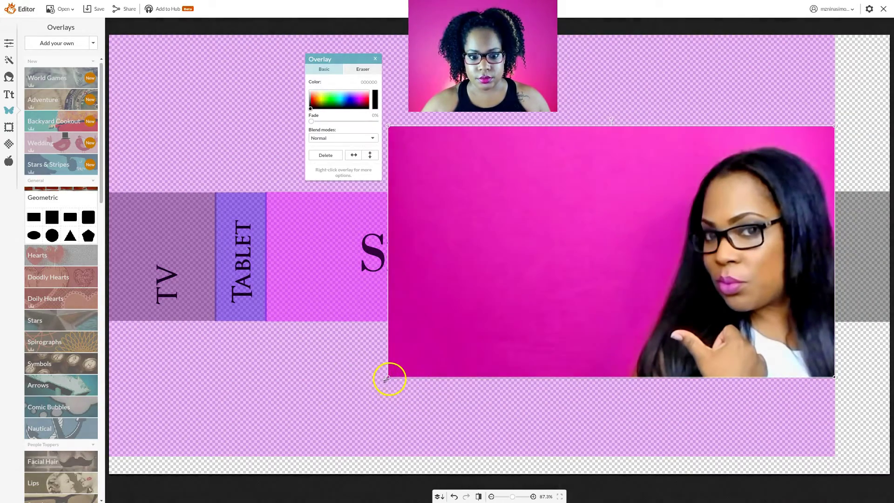
left_click_drag(391, 378, 150, 480)
left_click(536, 326)
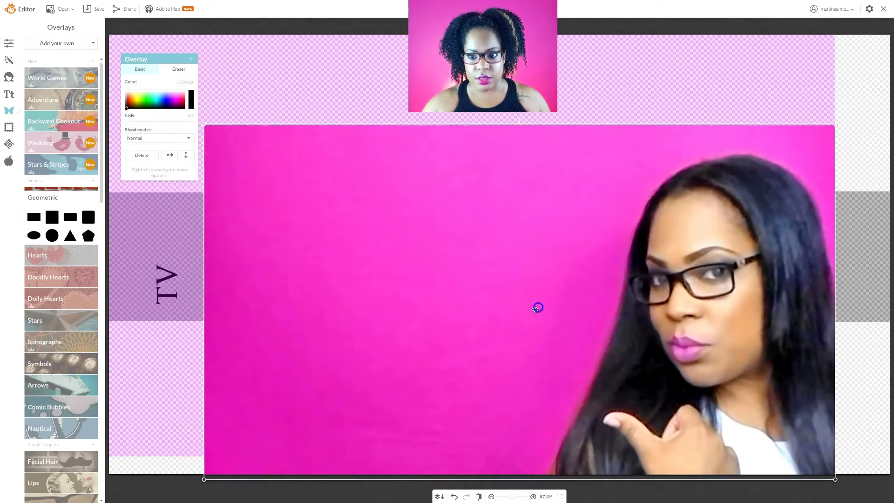
left_click_drag(538, 307, 540, 297)
left_click_drag(209, 113, 130, 68)
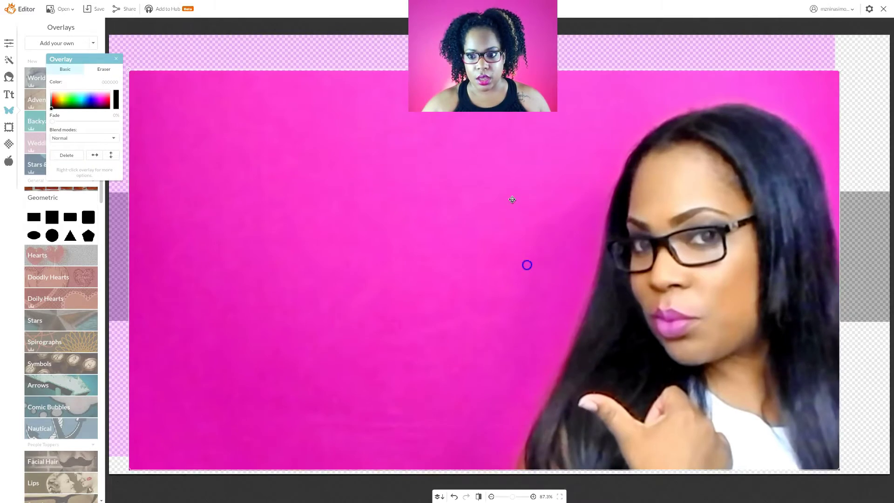
left_click_drag(513, 198, 525, 265)
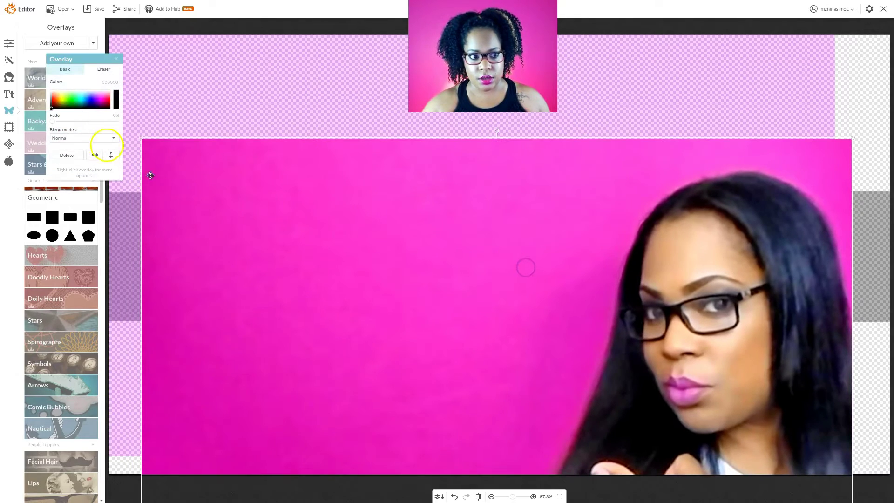
Shrink the photo overlay and place it over the right part of the Smart Phone area, reaching into the right tablet strip.
left_click_drag(143, 138, 330, 195)
left_click_drag(571, 254, 565, 217)
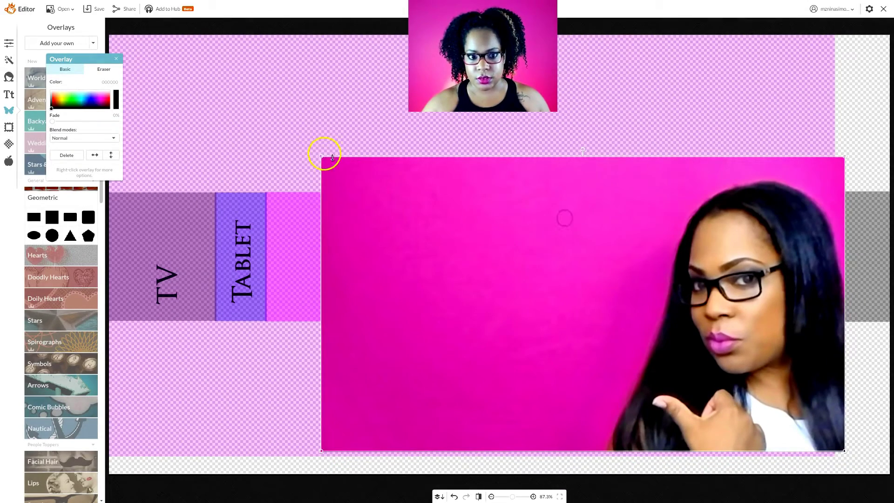
left_click_drag(323, 159, 443, 224)
left_click(633, 277)
left_click_drag(638, 292, 611, 196)
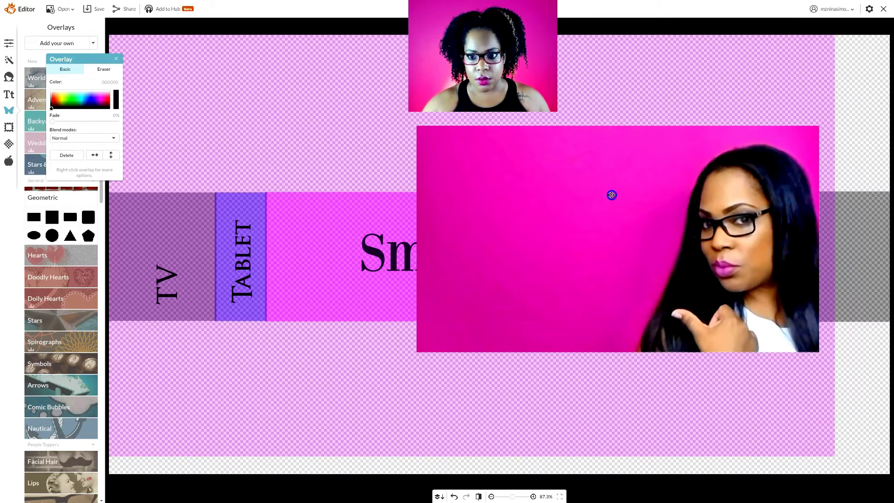
left_click_drag(418, 126, 486, 185)
left_click_drag(594, 230, 537, 225)
left_click(540, 225)
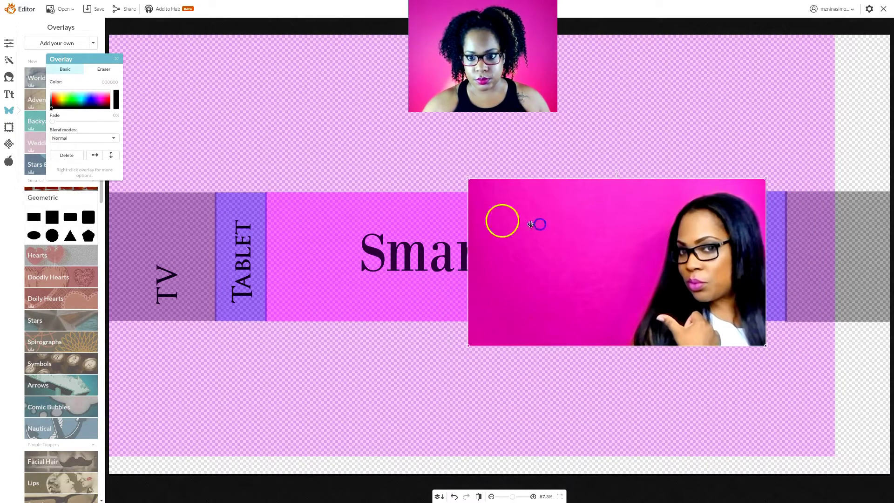
Recolor the large background rectangle by sampling the pink at the photo's upper-right corner for its second color.
left_click(354, 89)
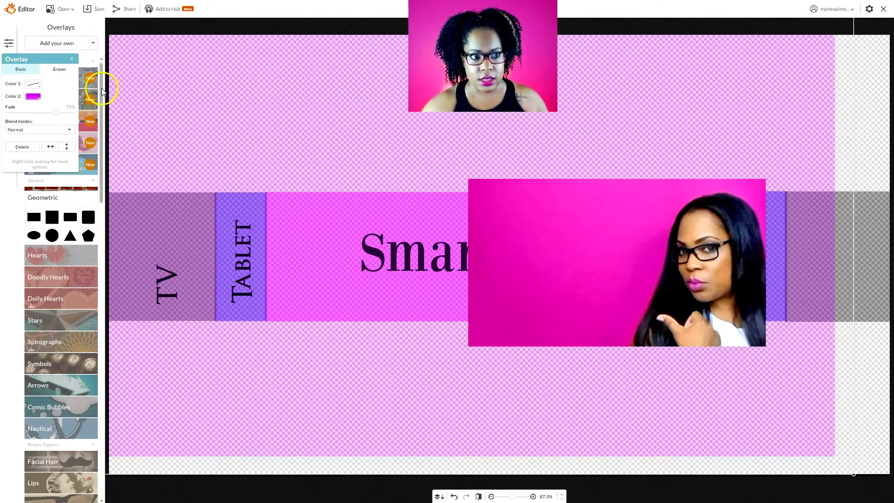
left_click(35, 97)
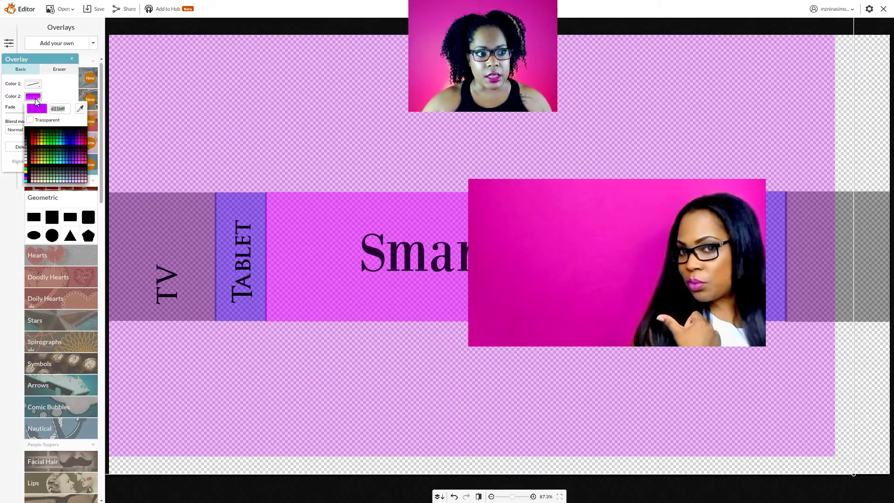
left_click(81, 110)
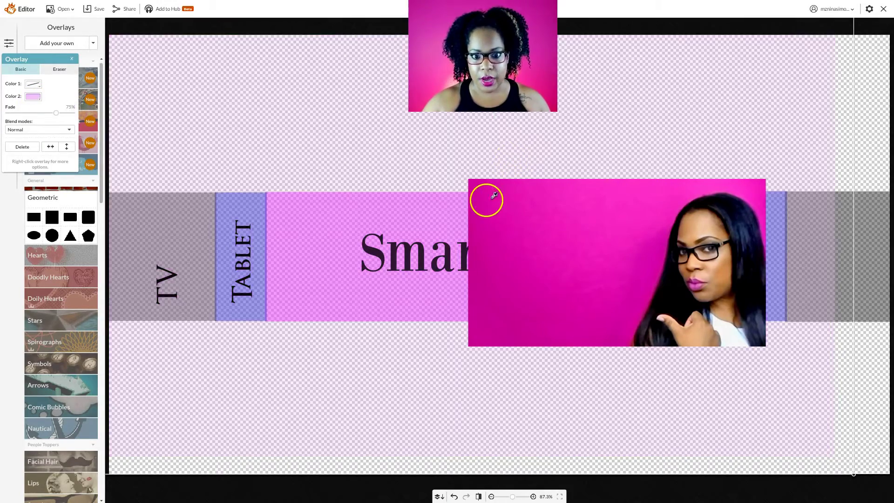
left_click(482, 201)
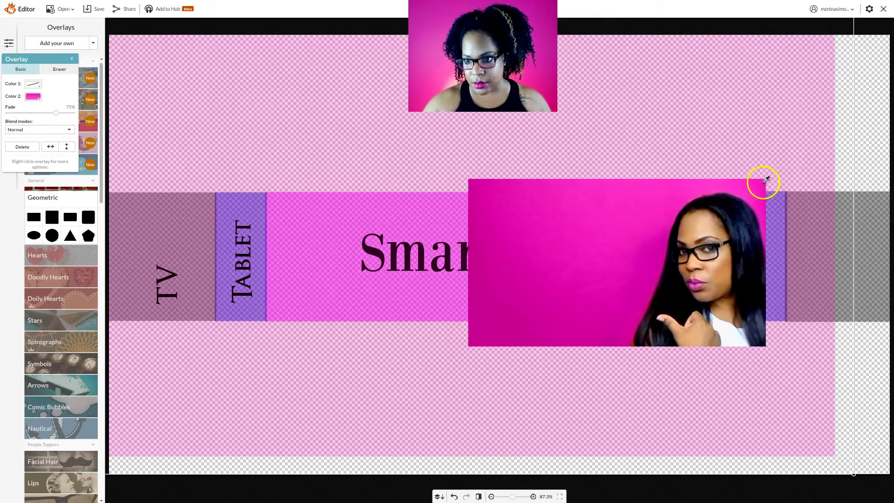
left_click(766, 181)
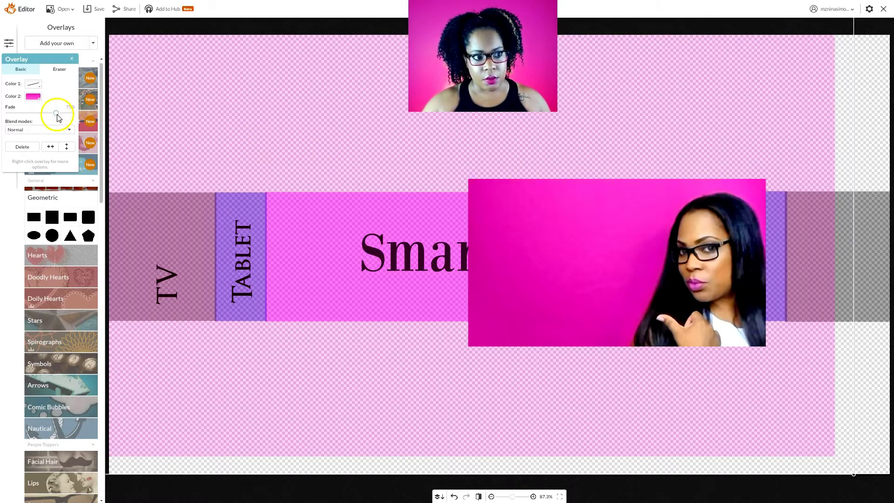
Try the pink background rectangle fully opaque, set its fade to 72%, and move it below the device band.
left_click_drag(57, 117, 8, 114)
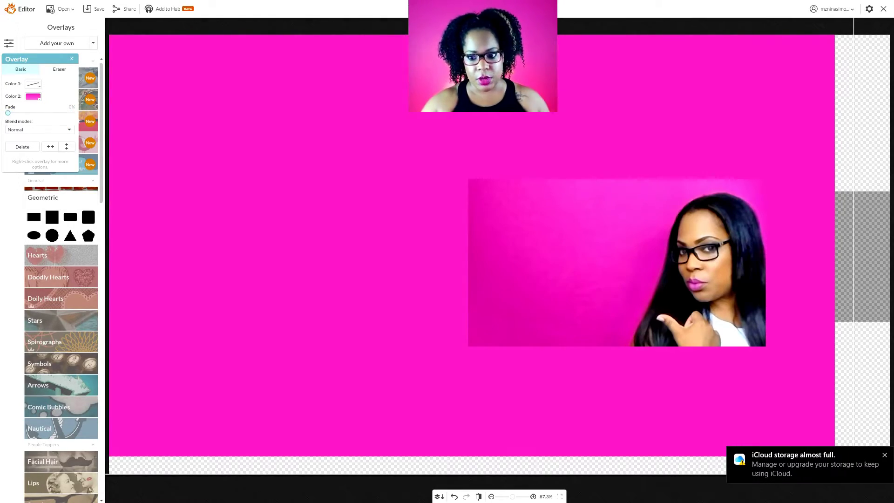
left_click_drag(5, 110, 56, 120)
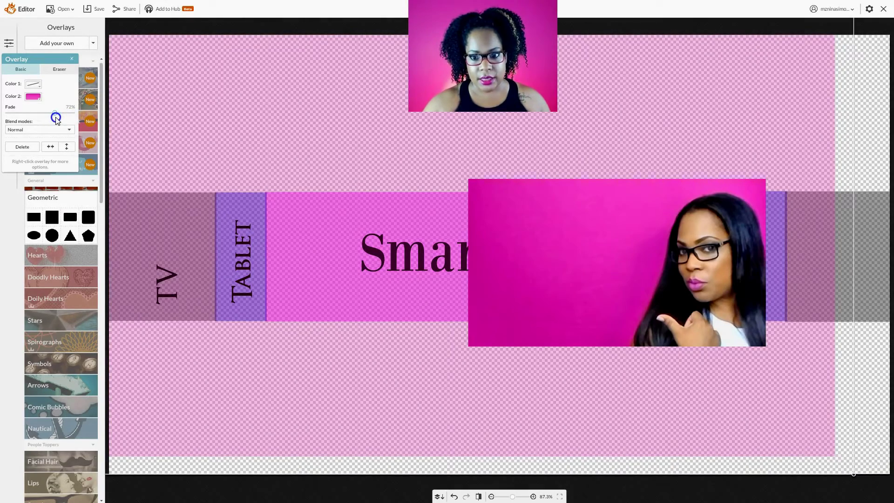
left_click_drag(233, 125, 265, 440)
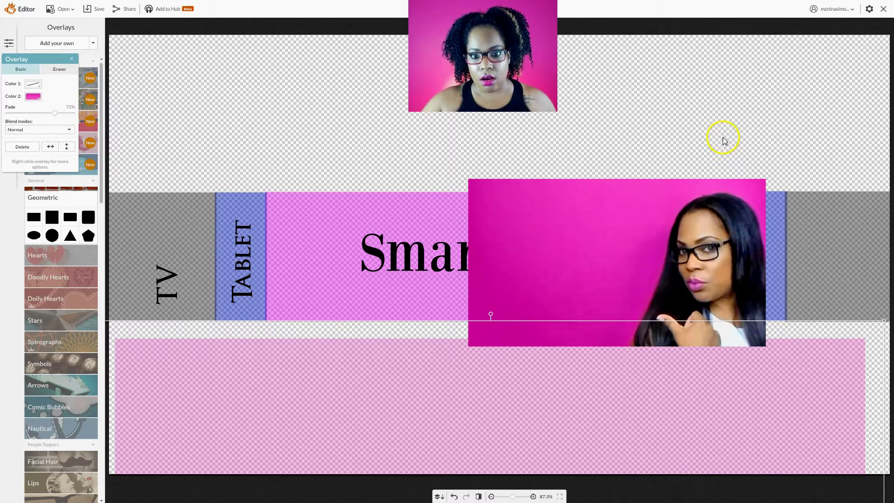
Activate the eraser for the photo overlay and set the eraser size and hardness to 100.
left_click(693, 233)
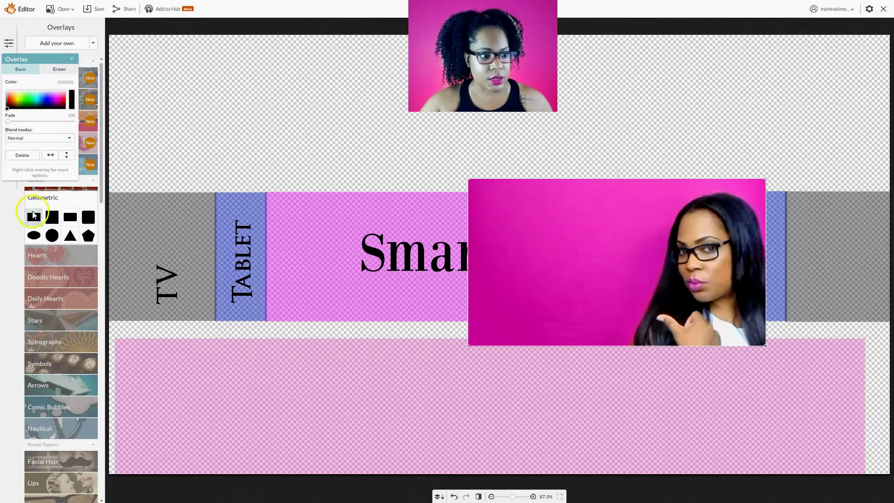
left_click(60, 70)
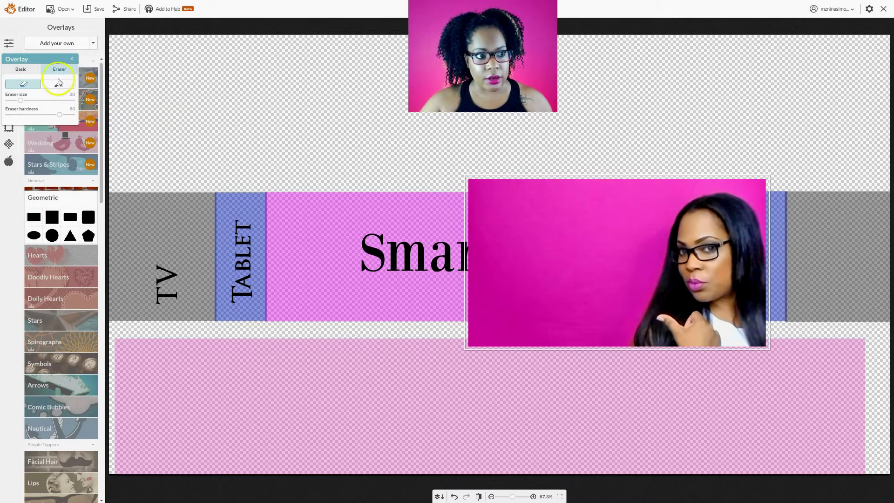
mouse_move(60, 59)
left_mouse_down()
mouse_move(383, 84)
mouse_move(416, 127)
left_mouse_up()
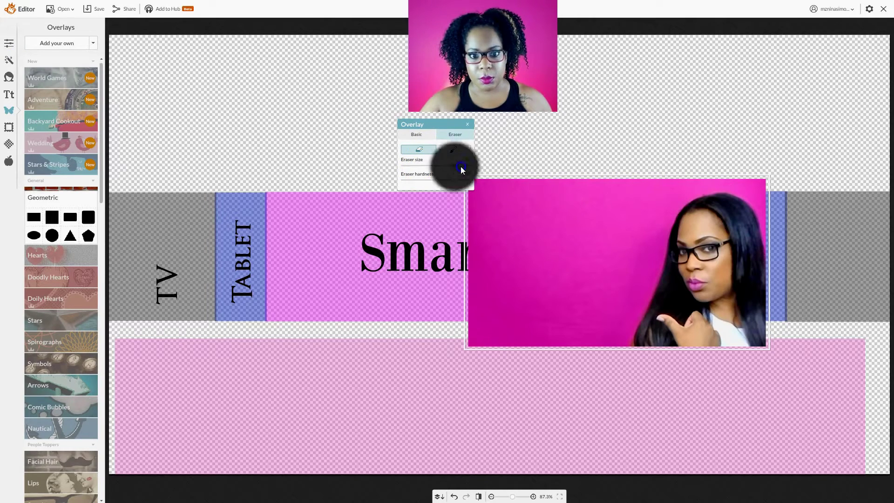
mouse_move(461, 166)
left_mouse_down()
mouse_move(403, 184)
mouse_move(478, 186)
left_mouse_up()
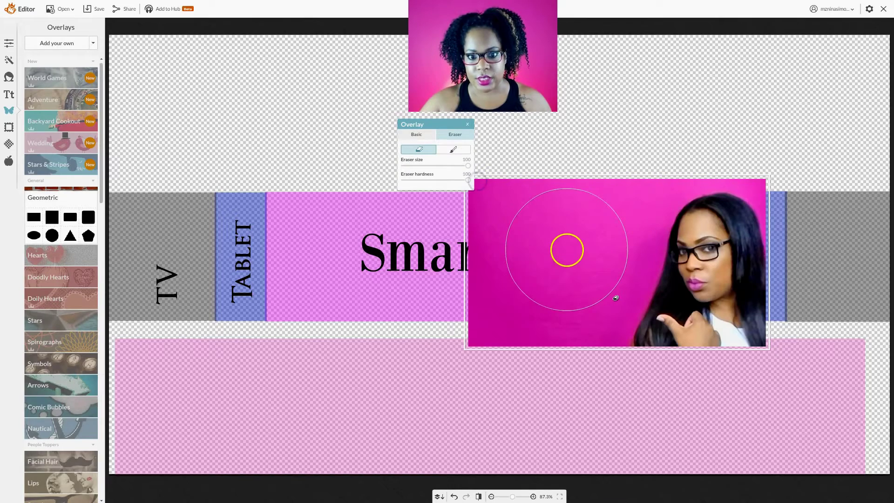
Try a single hard-edged erase in the photo's pink area and undo it.
left_click(567, 250)
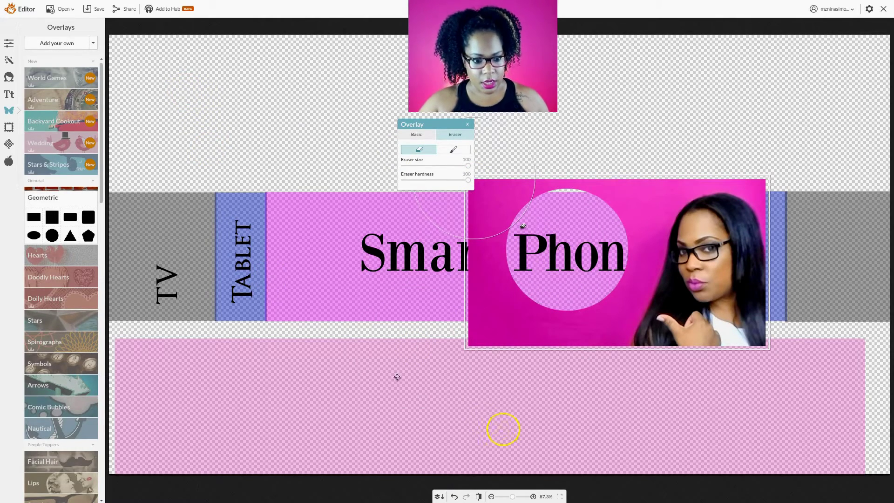
left_click(454, 496)
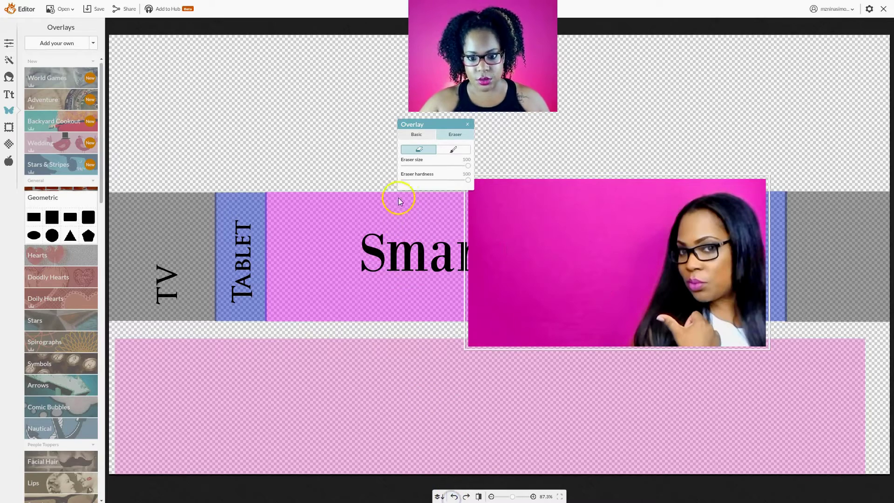
Set the eraser hardness to 0 and softly erase the left part of the photo overlay.
left_click_drag(469, 180, 384, 179)
mouse_move(555, 244)
left_mouse_down()
mouse_move(549, 364)
mouse_move(443, 321)
mouse_move(493, 207)
mouse_move(466, 224)
mouse_move(439, 265)
mouse_move(424, 366)
mouse_move(443, 341)
mouse_move(451, 231)
left_mouse_up()
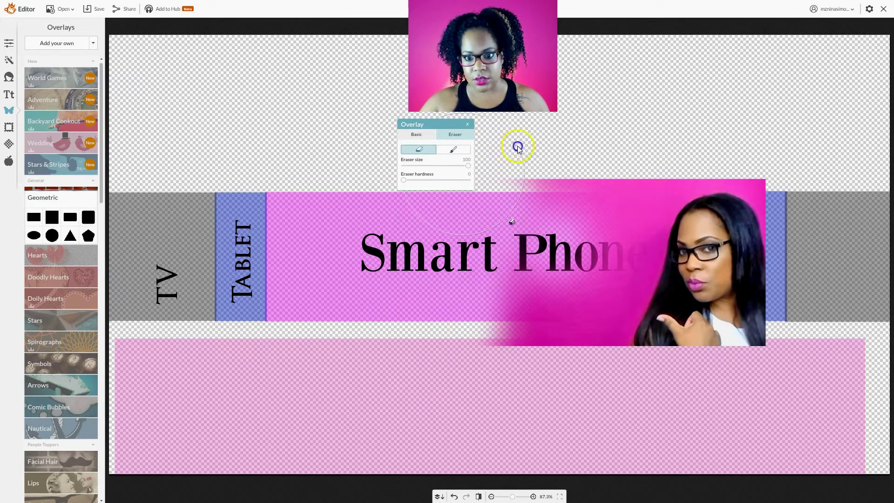
mouse_move(555, 127)
left_mouse_down()
mouse_move(605, 122)
mouse_move(501, 160)
mouse_move(469, 336)
left_mouse_up()
Reduce the eraser size to 72 and soften the photo's lower-left, upper-left and top edges.
left_click_drag(467, 166, 450, 166)
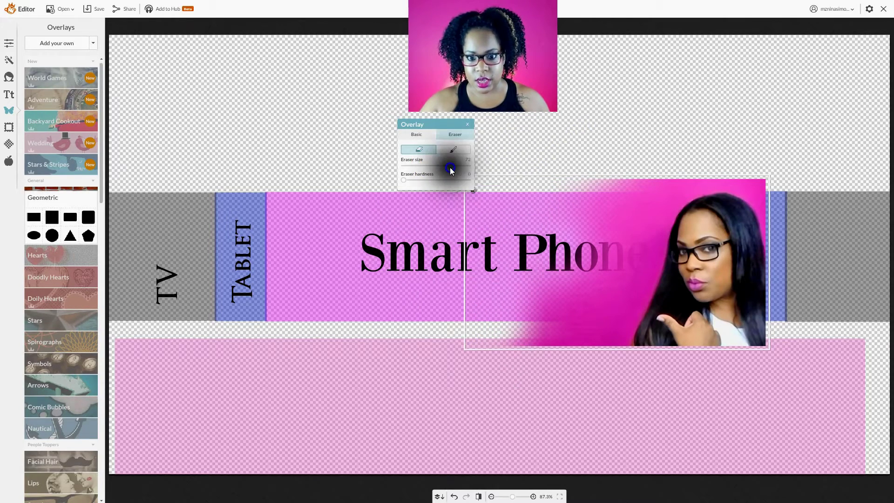
mouse_move(527, 371)
left_mouse_down()
mouse_move(520, 351)
mouse_move(503, 353)
mouse_move(503, 341)
left_mouse_up()
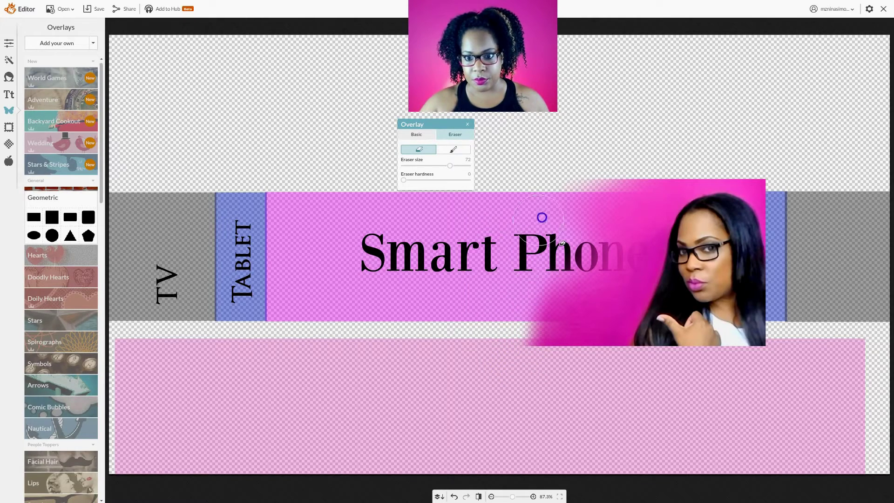
left_click_drag(542, 217, 627, 159)
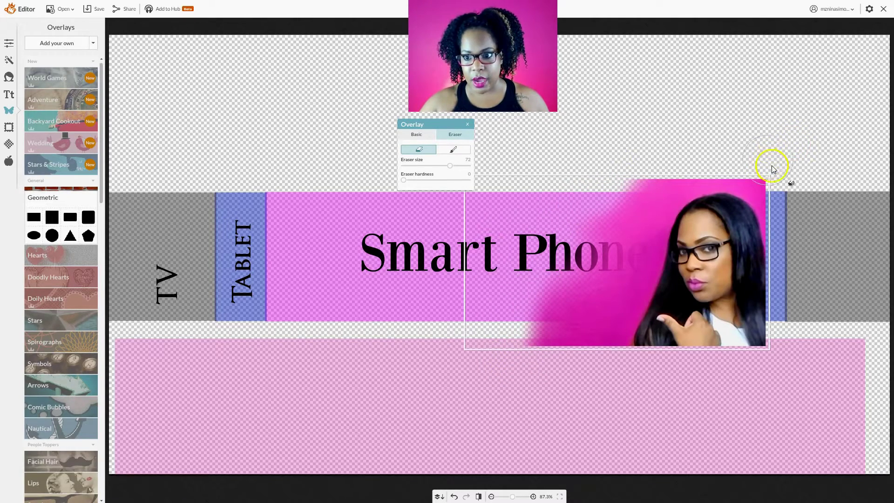
left_click_drag(773, 169, 773, 166)
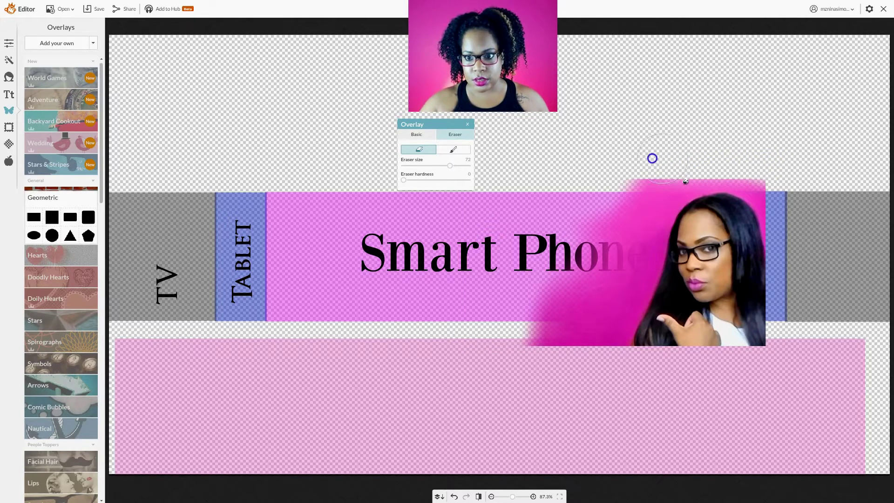
left_click(823, 176)
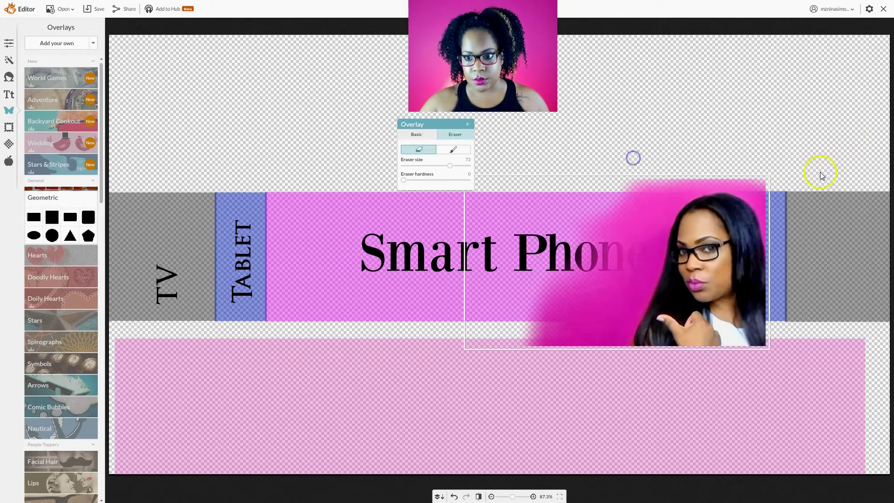
left_click(777, 176)
left_click(733, 160)
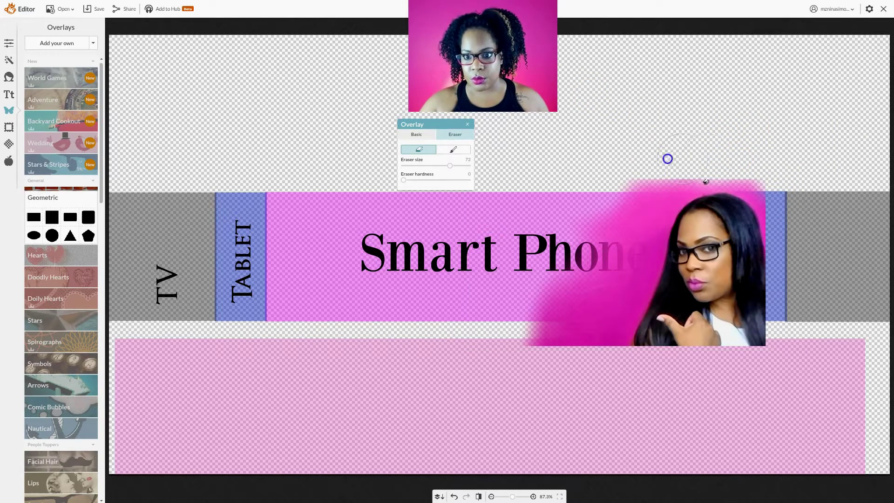
left_click(372, 211)
left_click(77, 330)
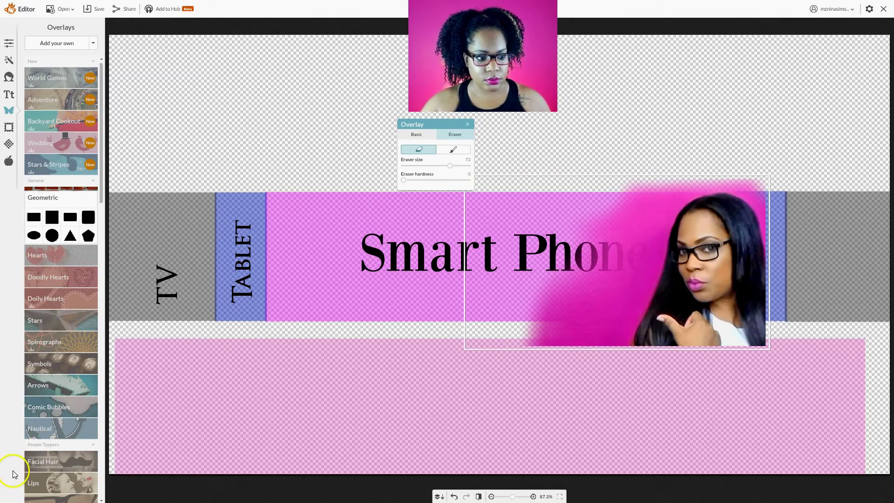
Shrink the photo overlay and place it at the right end of the Smart Phone area, barely overlapping the right tablet strip.
left_click(599, 269)
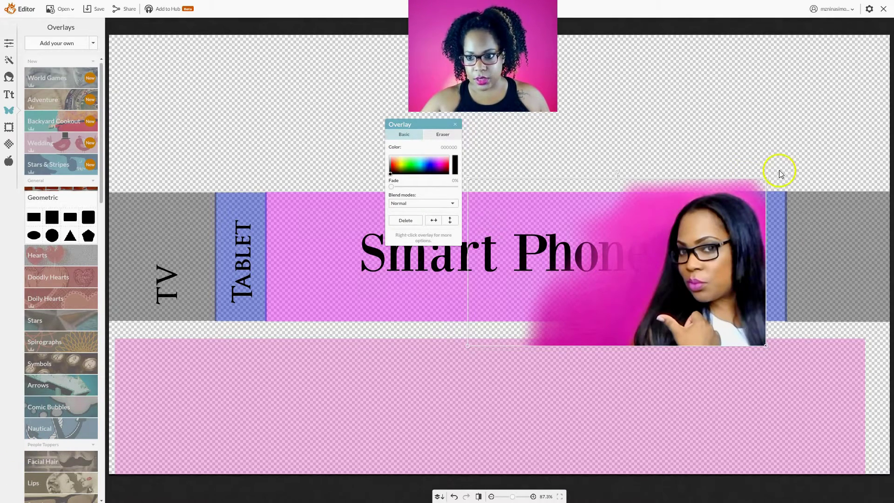
left_click_drag(764, 342, 758, 326)
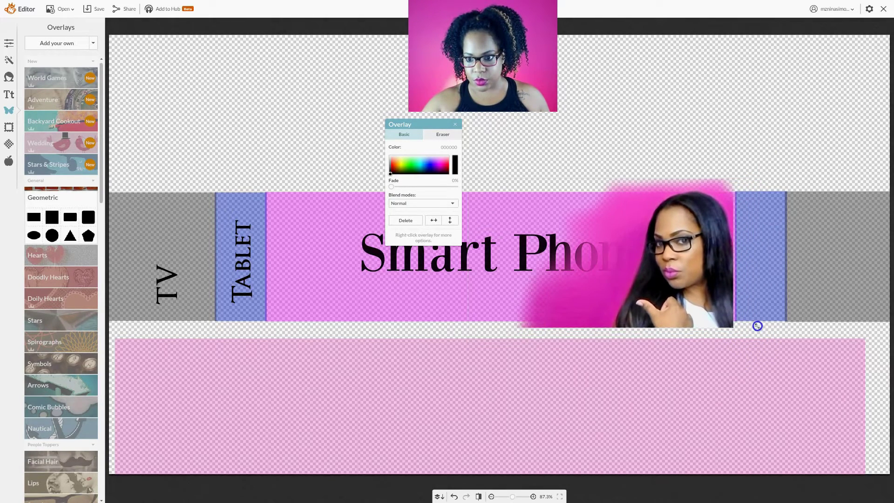
left_click_drag(708, 280, 720, 284)
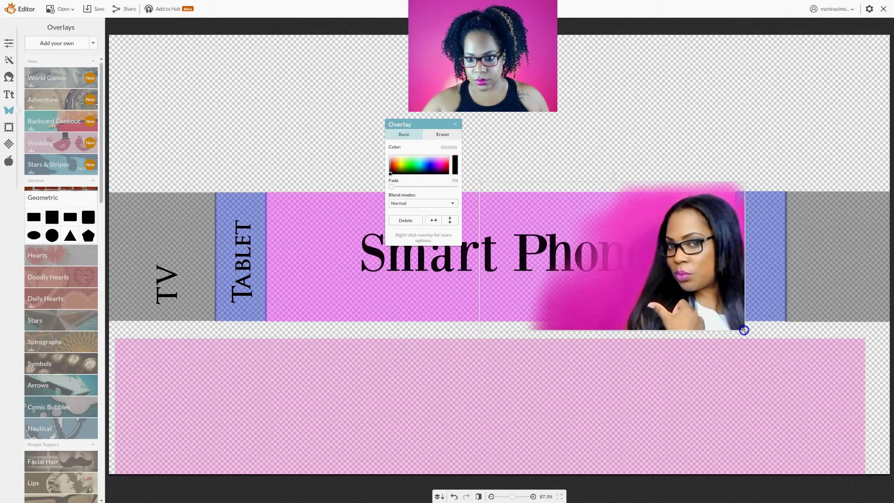
left_click_drag(744, 330, 742, 328)
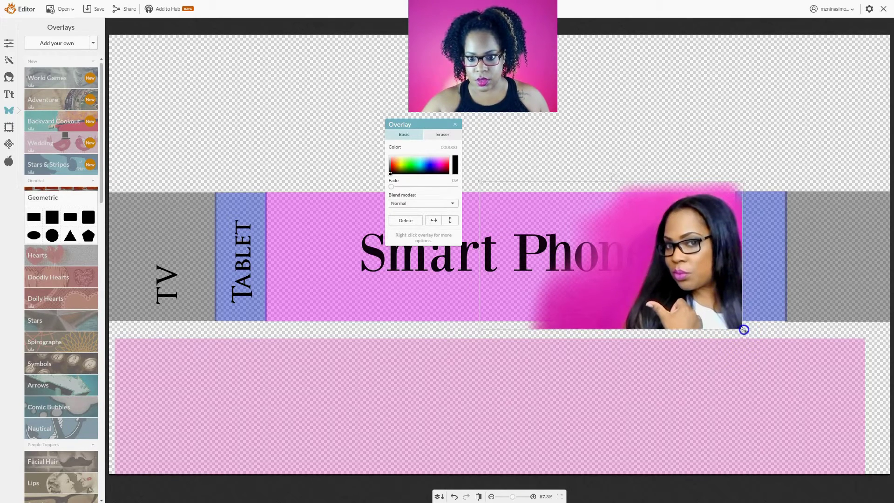
left_click(312, 146)
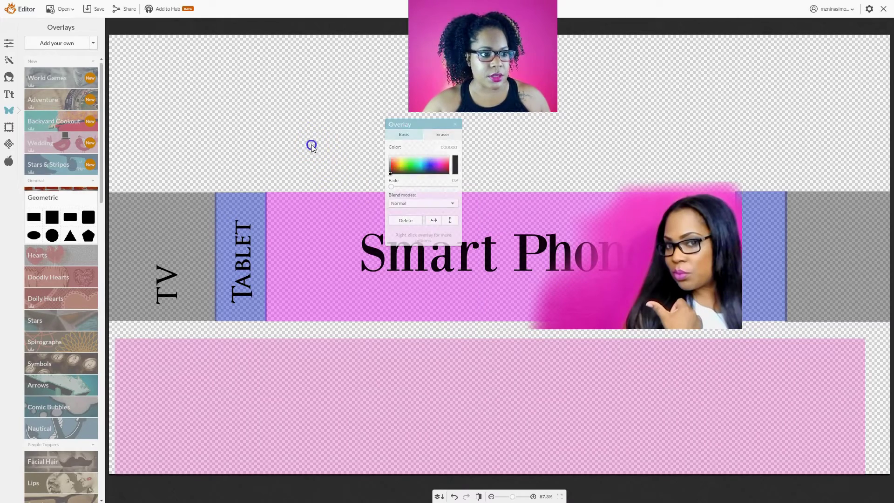
Add the Socially Nina logo as an overlay over the Smart Phone area and recolor it to a very pale mint.
left_click(56, 46)
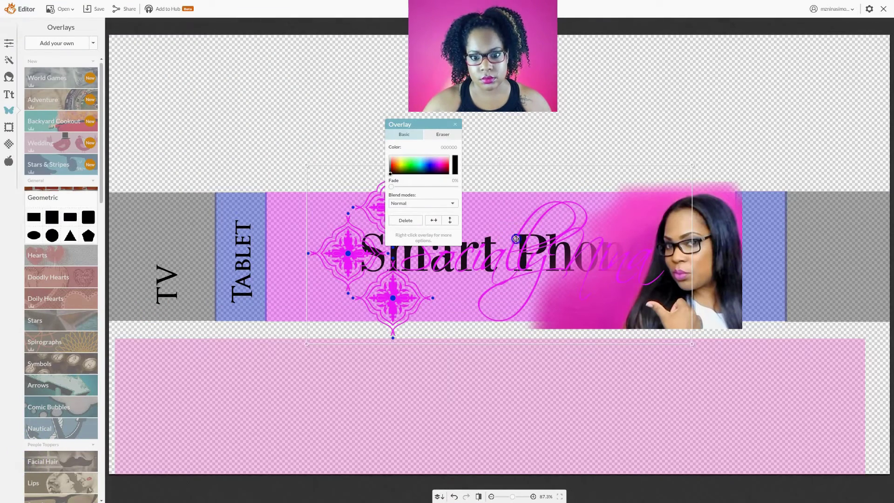
left_click_drag(517, 238, 501, 239)
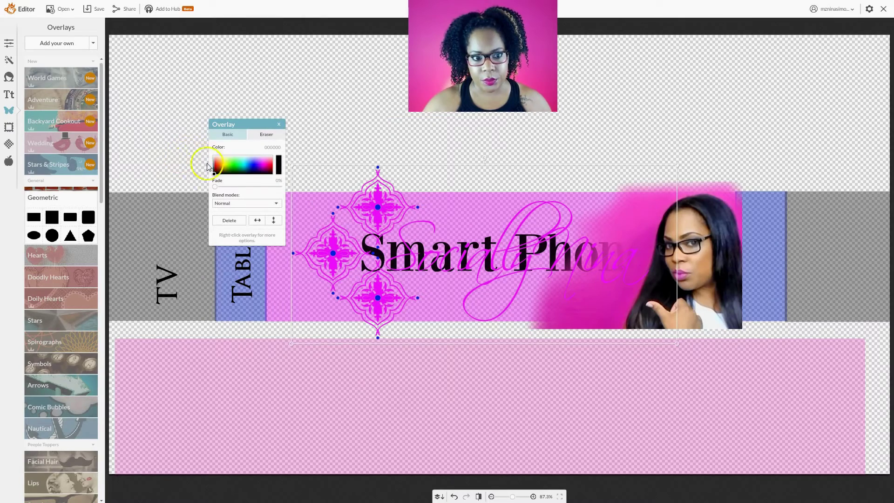
left_click(241, 160)
mouse_move(240, 160)
left_mouse_down()
mouse_move(241, 177)
mouse_move(241, 164)
left_mouse_up()
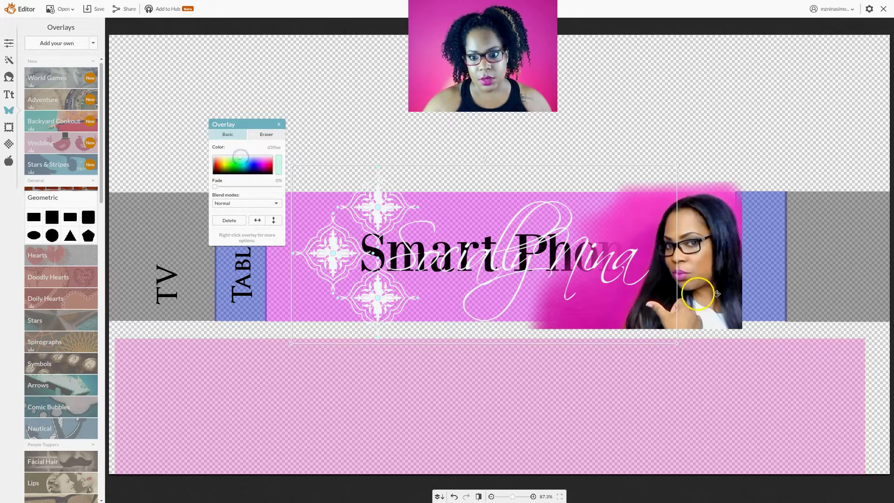
Shrink the logo overlay to a small size and place it in the upper-left corner of the Smart Phone area.
left_click_drag(675, 342, 472, 248)
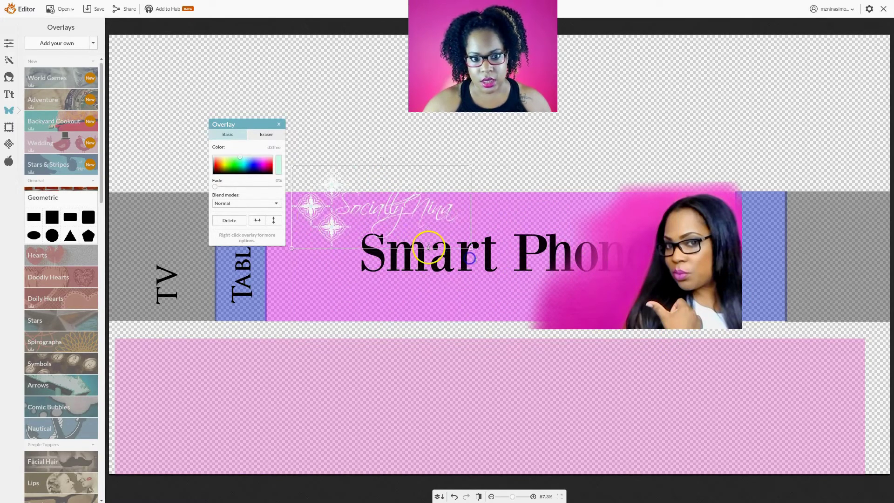
left_click_drag(356, 207, 333, 228)
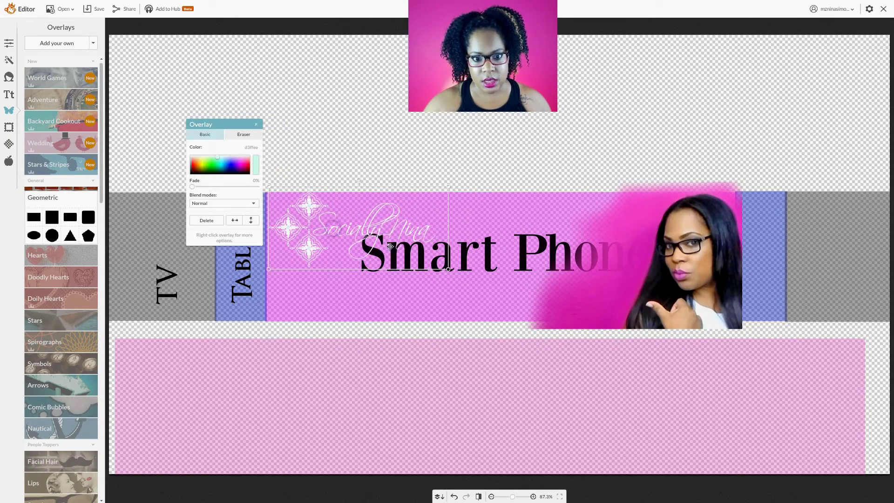
left_click_drag(446, 269, 360, 234)
left_click(308, 201)
left_click_drag(308, 204, 307, 212)
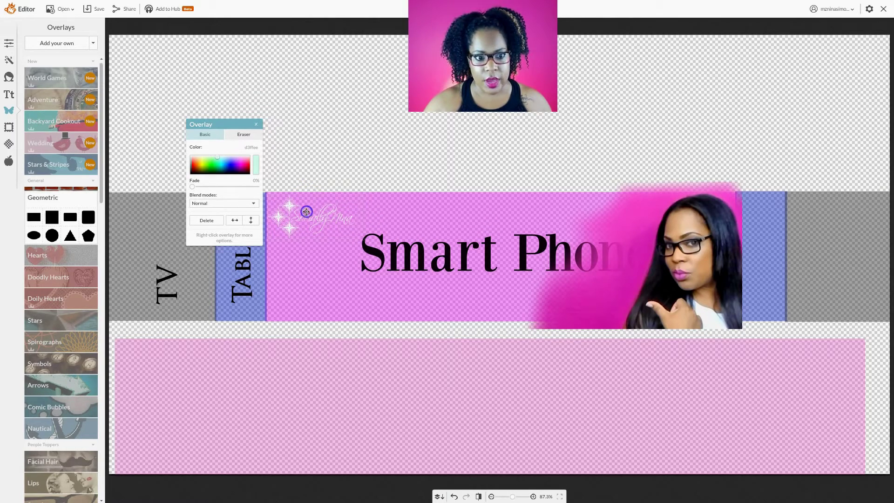
left_click(311, 112)
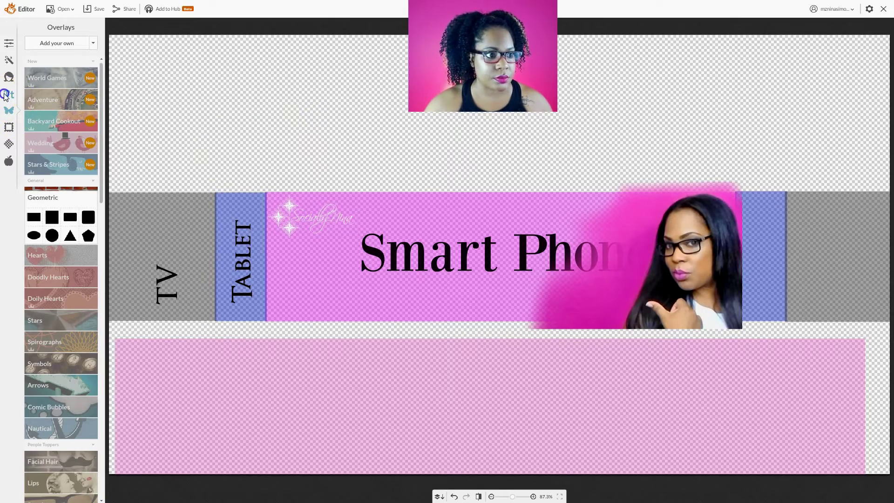
Add a "Digital Marketing" text line in the OptimusPrincepsSemiBold font over the Smart Phone area.
left_click(6, 95)
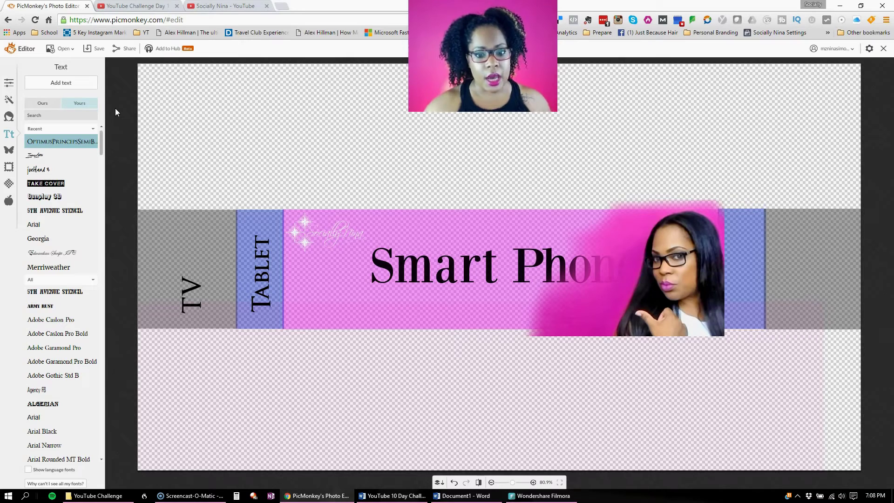
left_click(34, 142)
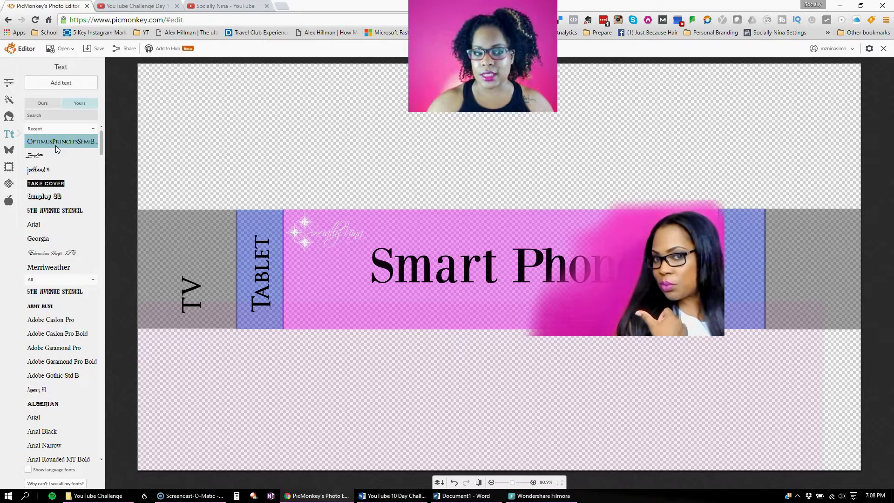
left_click(51, 142)
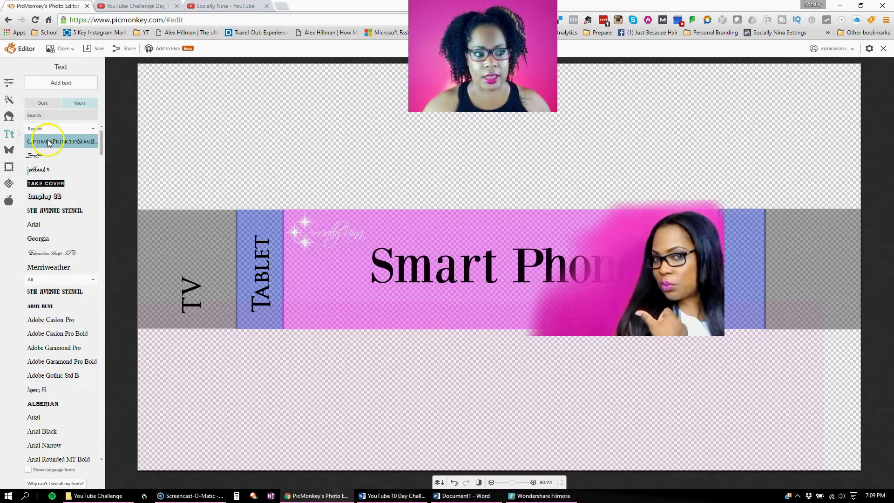
left_click(65, 81)
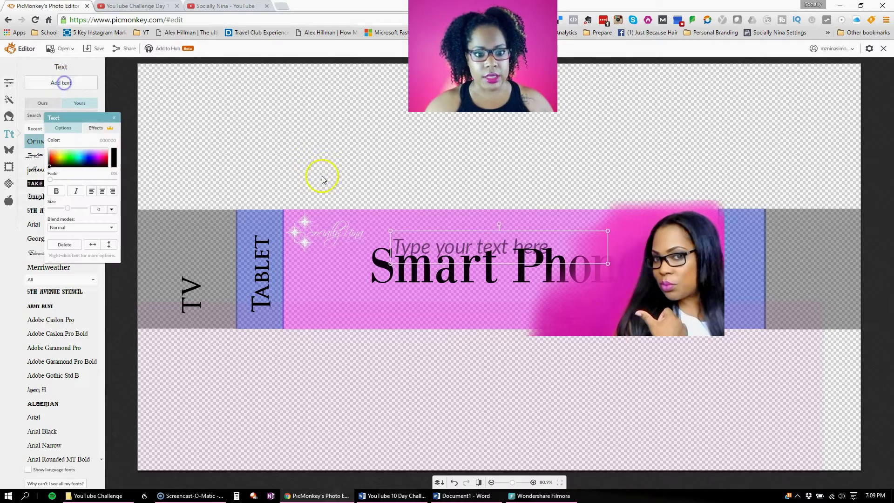
left_click(483, 244)
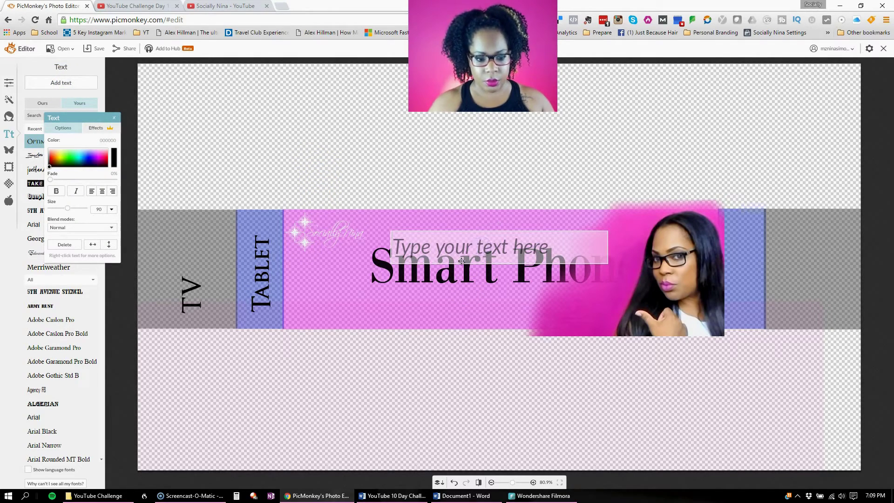
type("Digital Mark")
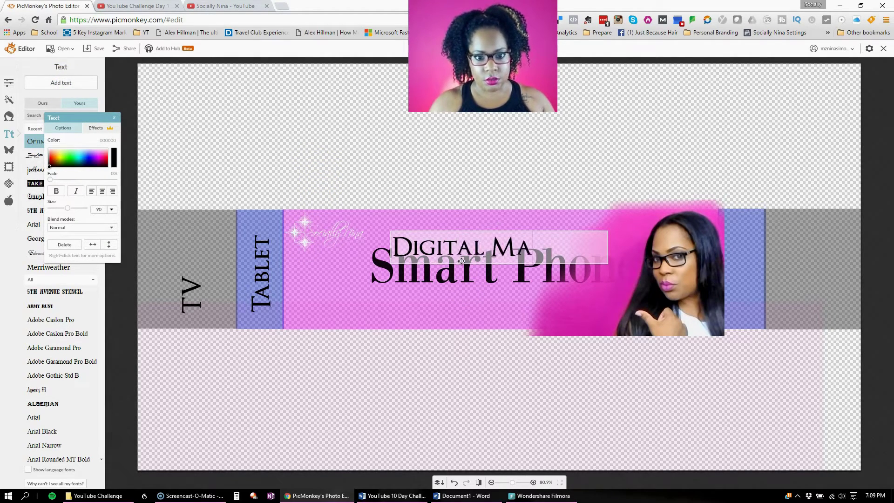
type("eting")
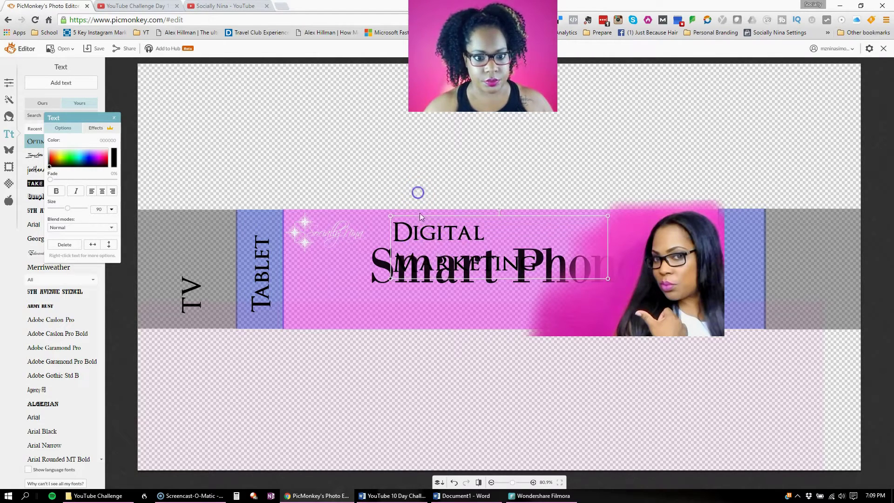
Format the Digital Marketing text at size 51, centered, in a very pale near-white color.
key("ctrl+a")
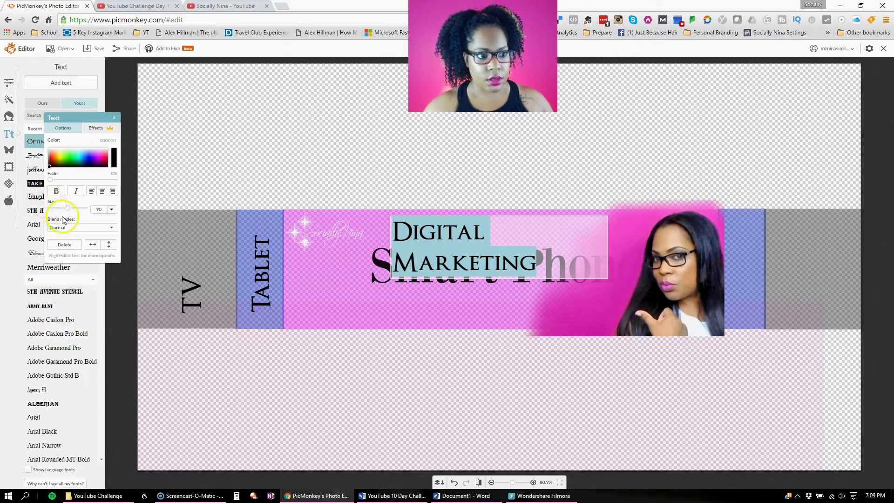
left_click_drag(67, 208, 60, 209)
left_click(102, 191)
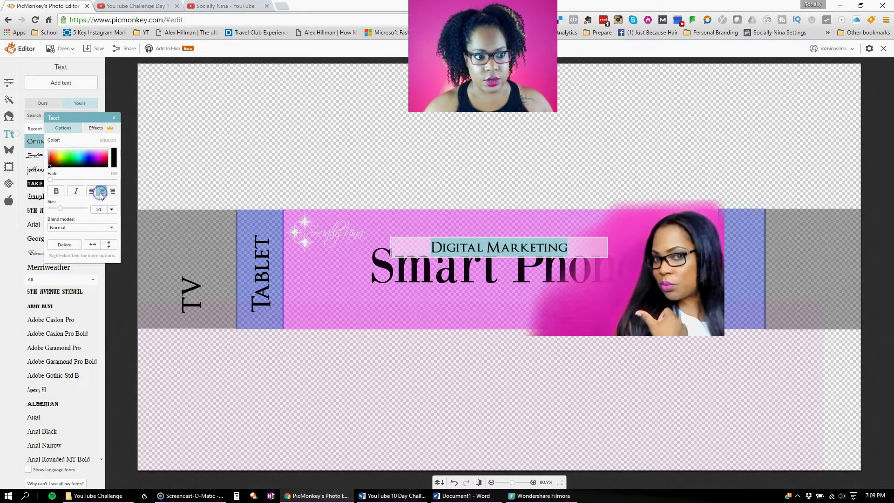
left_click_drag(83, 156, 82, 148)
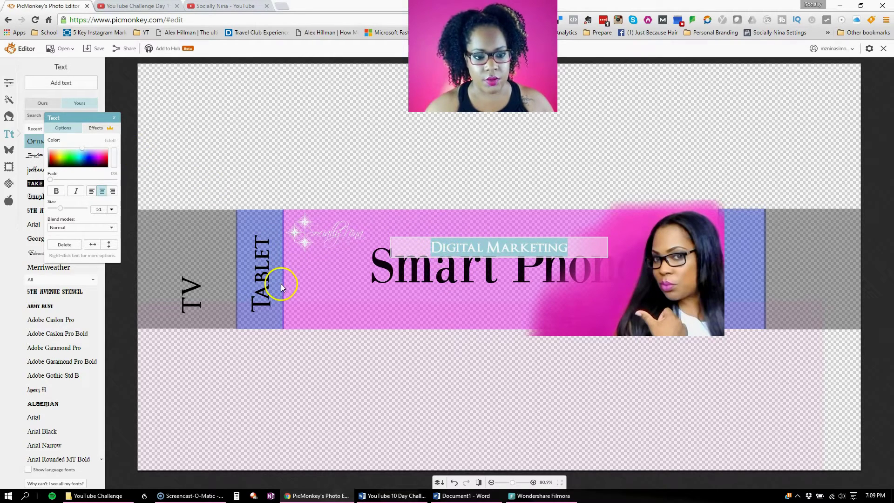
left_click(455, 413)
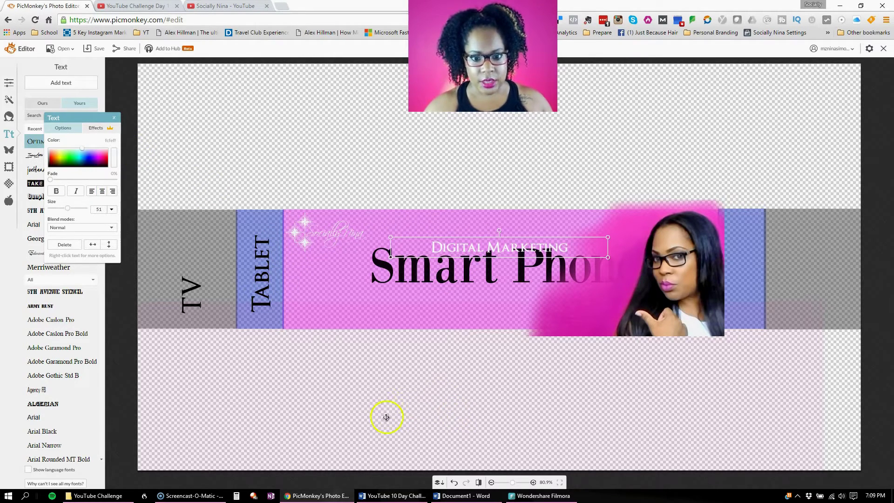
Move the faded pink background rectangle up over the device strips.
left_click(409, 392)
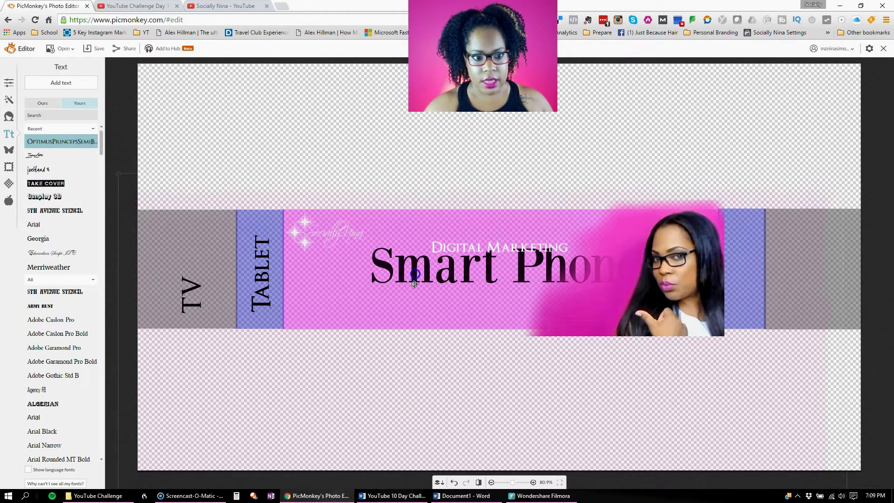
left_click_drag(415, 284, 416, 268)
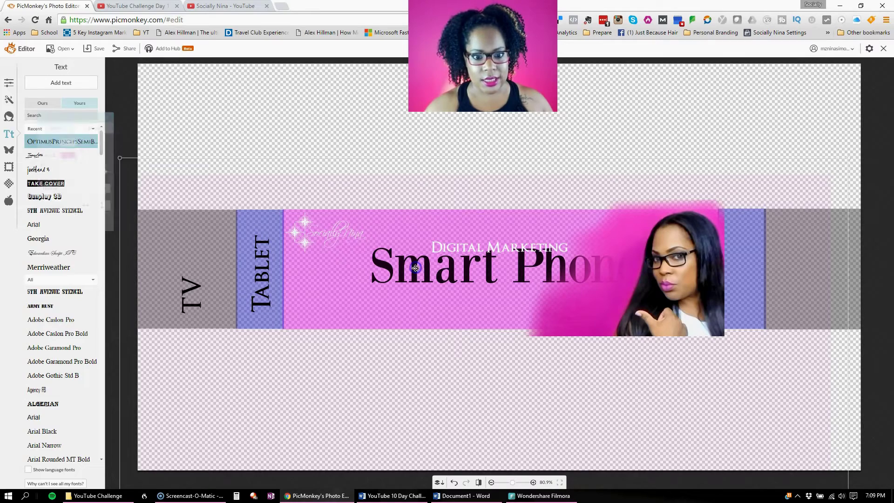
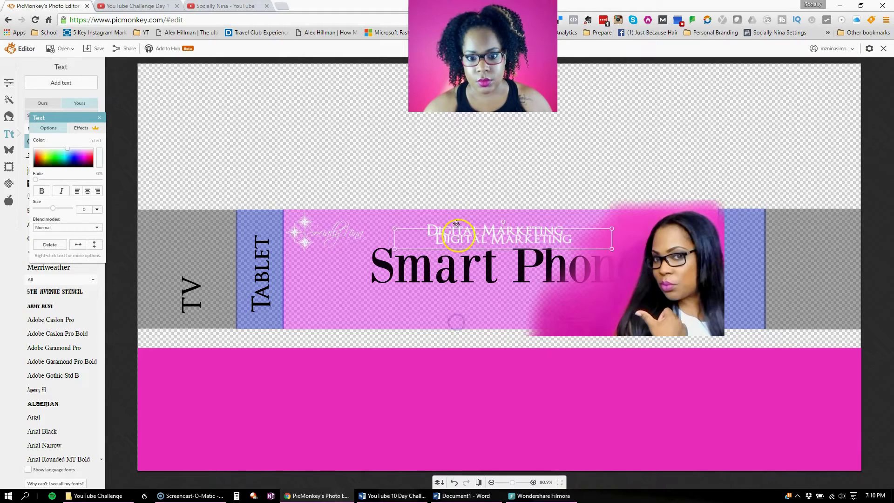
Stack the second Digital Marketing line under the first, and duplicate it as a third line opened for text editing.
left_click_drag(455, 239, 449, 248)
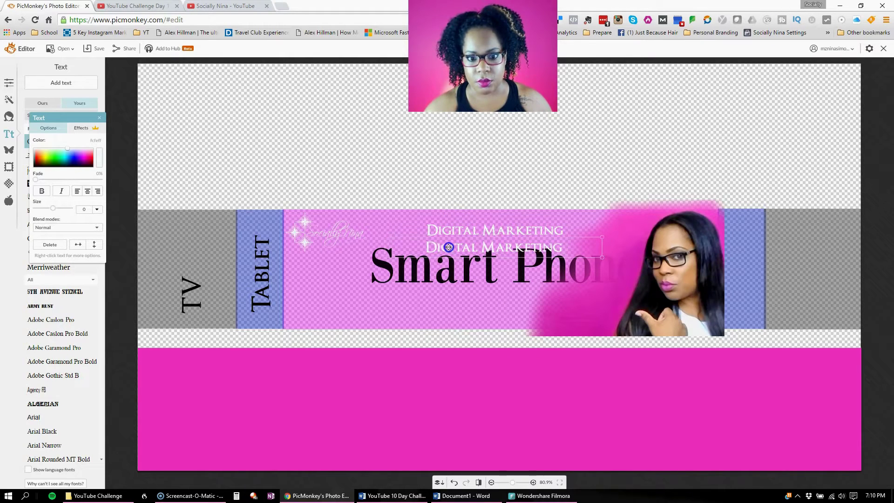
right_click(448, 248)
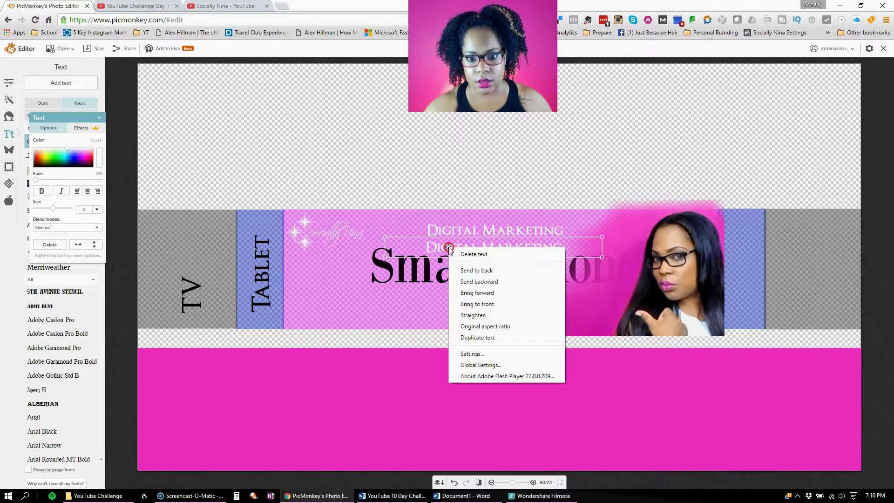
left_click(458, 333)
left_click_drag(466, 264, 457, 262)
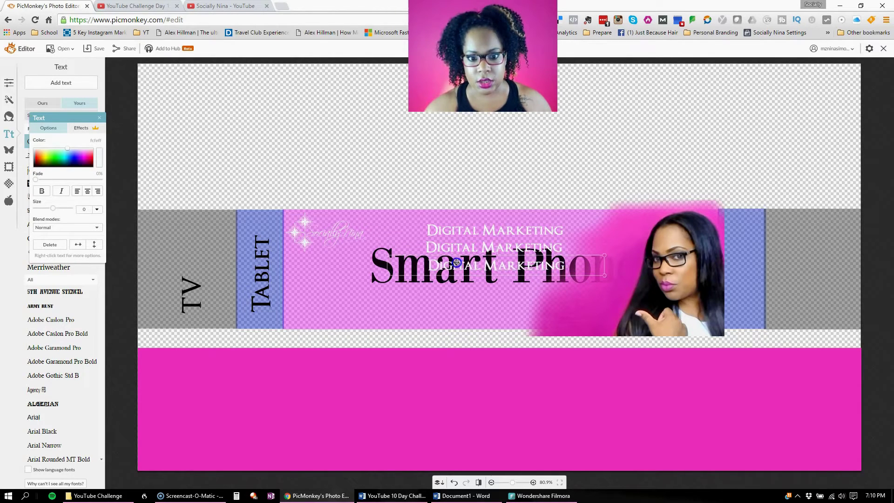
double_click(454, 260)
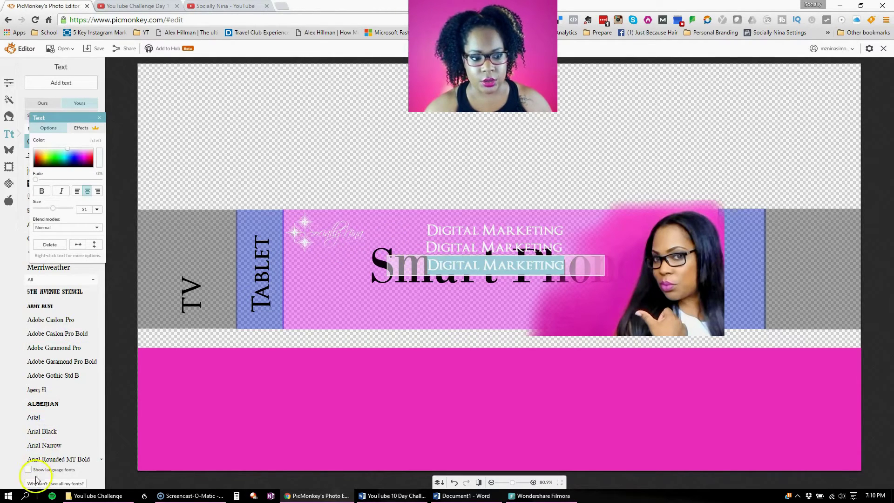
Move the solid pink background rectangle up until it covers the whole canvas behind the logo, text and photo.
left_click(489, 391)
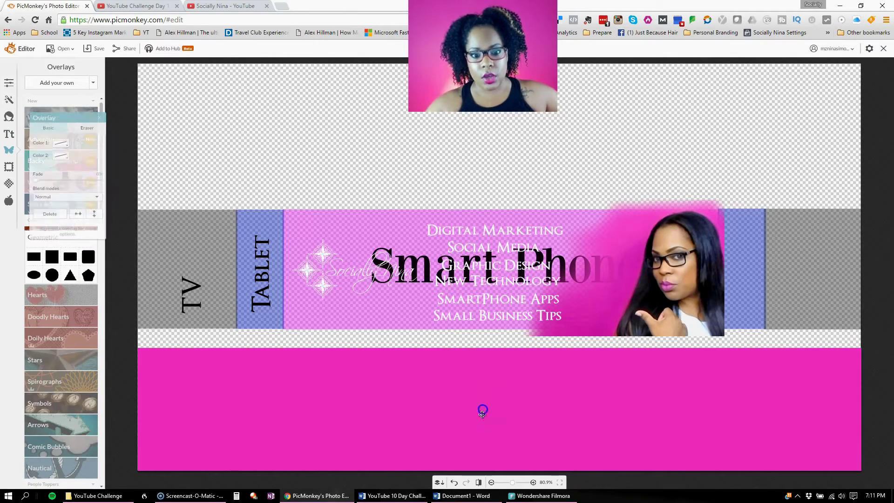
left_click_drag(481, 411, 473, 122)
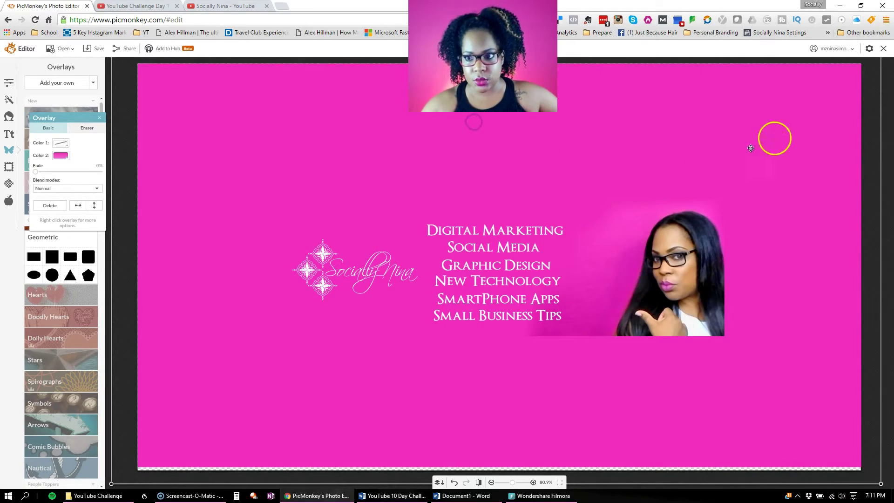
left_click_drag(788, 124, 788, 127)
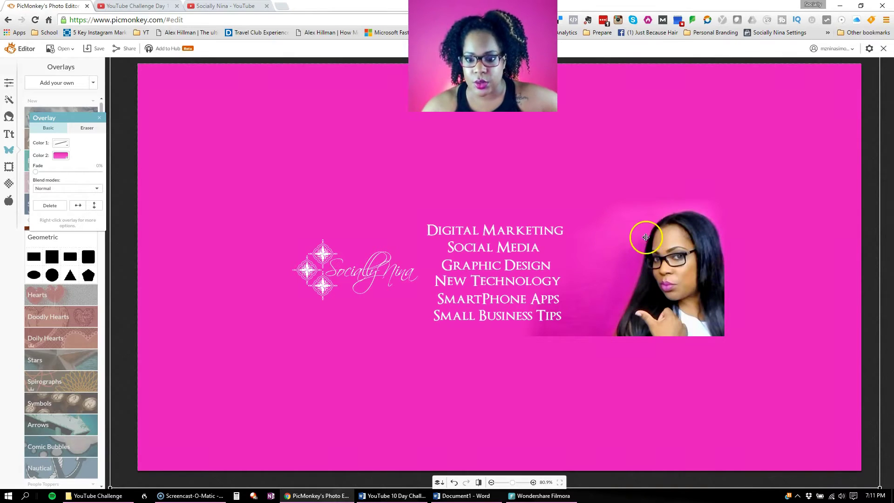
Blend the photo's left side with a size 100 eraser, moving the pink background aside and returning it over the whole canvas.
left_click_drag(643, 225, 503, 139)
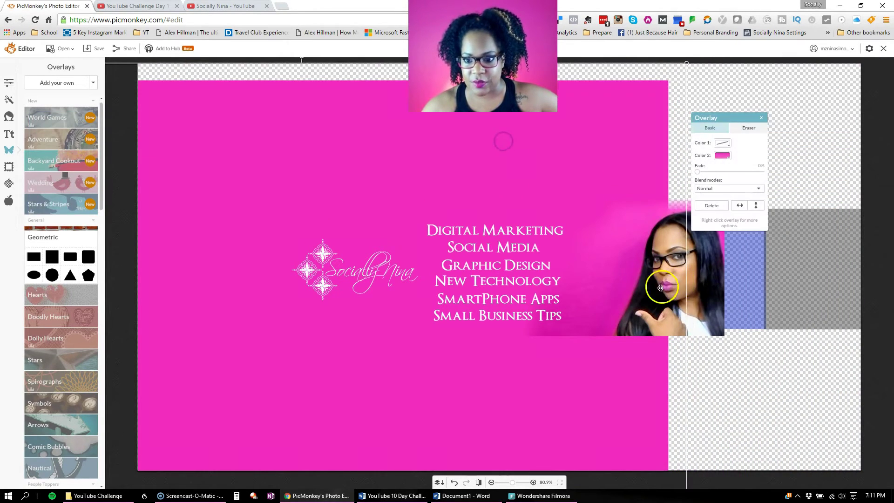
left_click(691, 292)
left_click(782, 128)
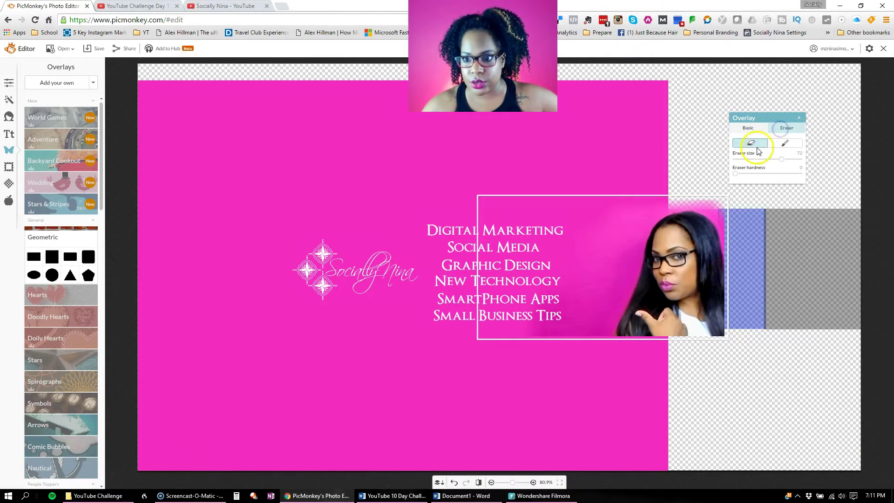
left_click_drag(782, 159, 836, 158)
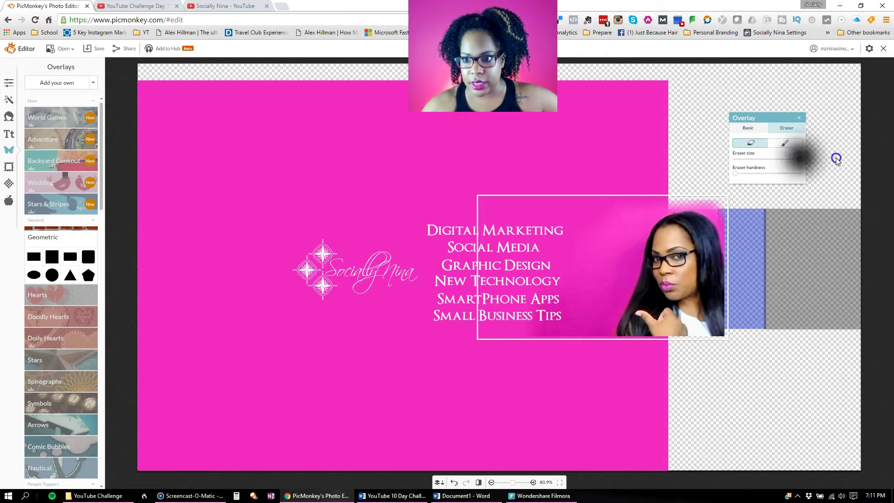
left_click(739, 176)
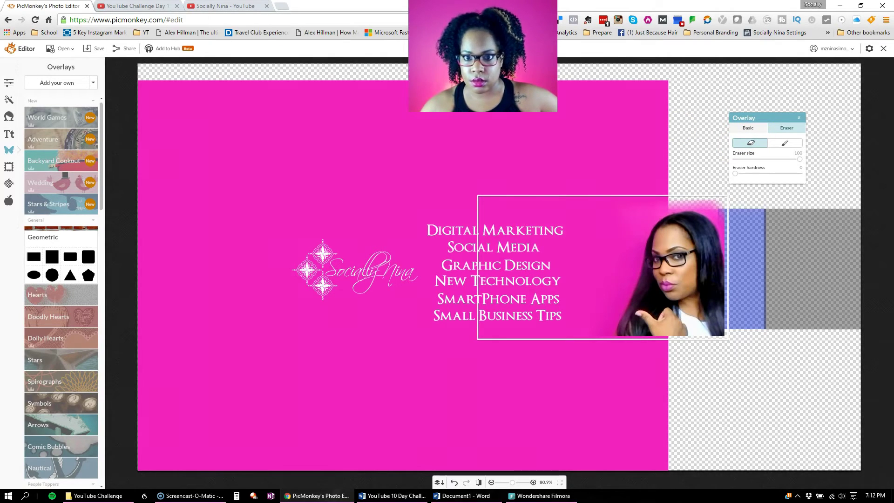
left_click(749, 127)
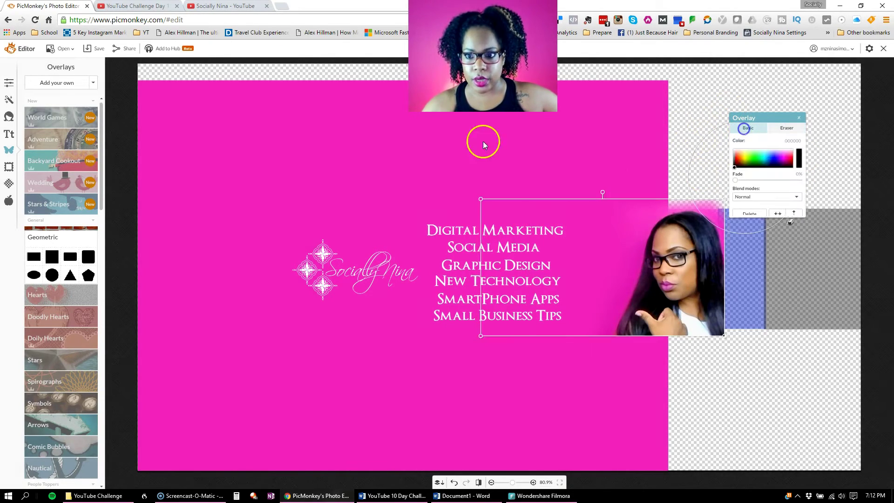
left_click_drag(279, 191, 475, 174)
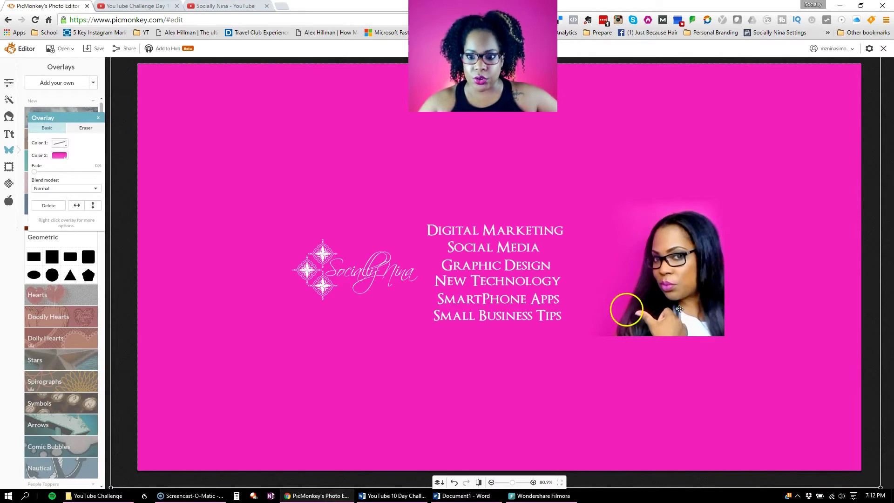
left_click(220, 199)
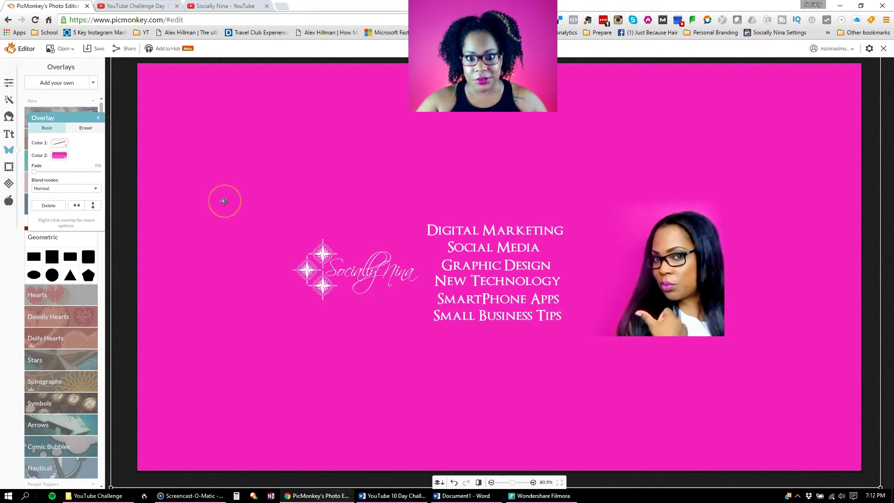
left_click(156, 194)
left_click(20, 180)
left_click(308, 166)
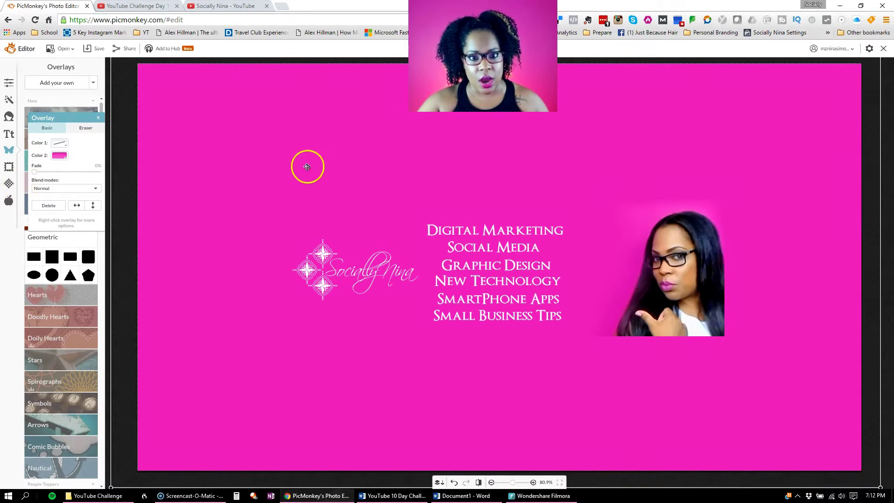
left_click(324, 280)
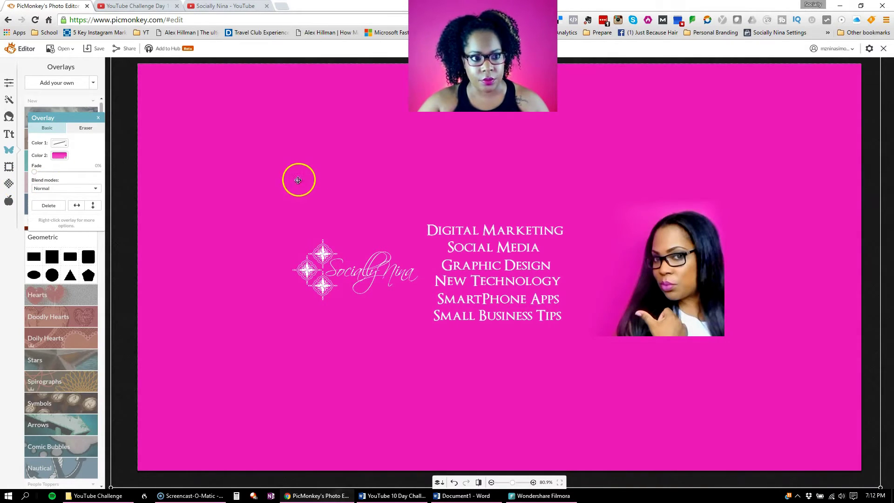
Add the design to the Hub titled "YouTube Channel Art" and download it as a 2560 × 1440 px PNG.
left_click(161, 48)
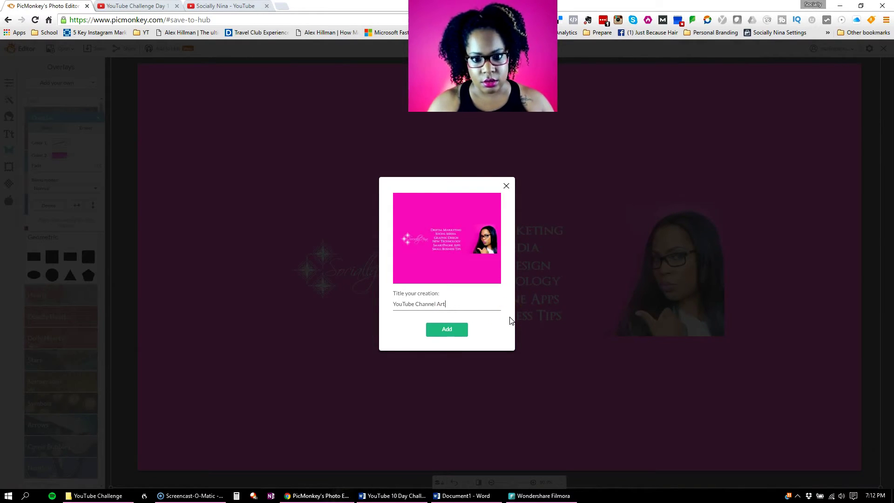
left_click(434, 329)
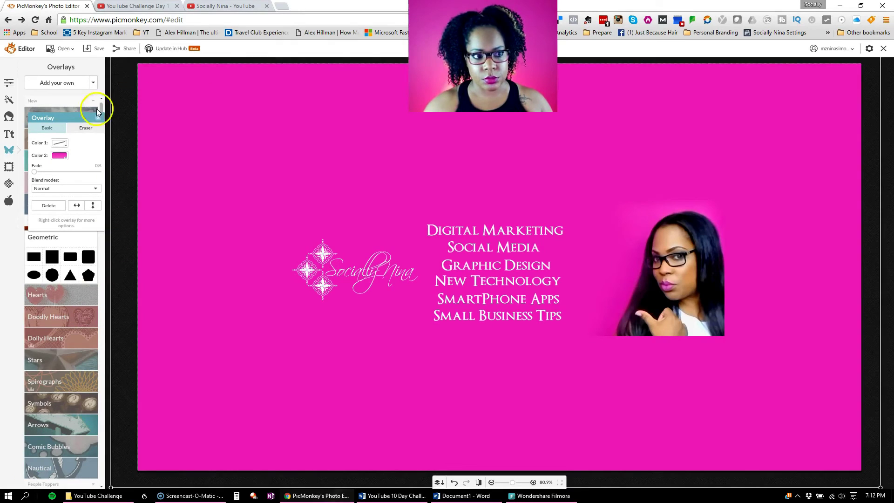
left_click(95, 49)
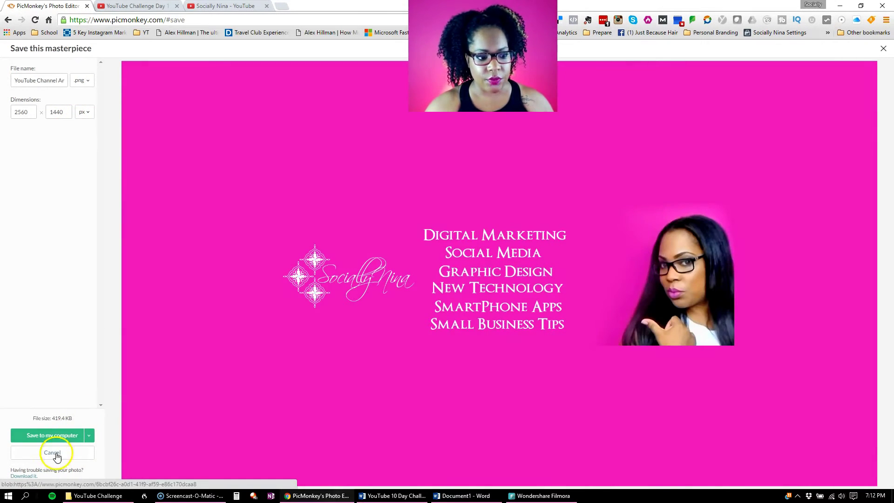
left_click(20, 474)
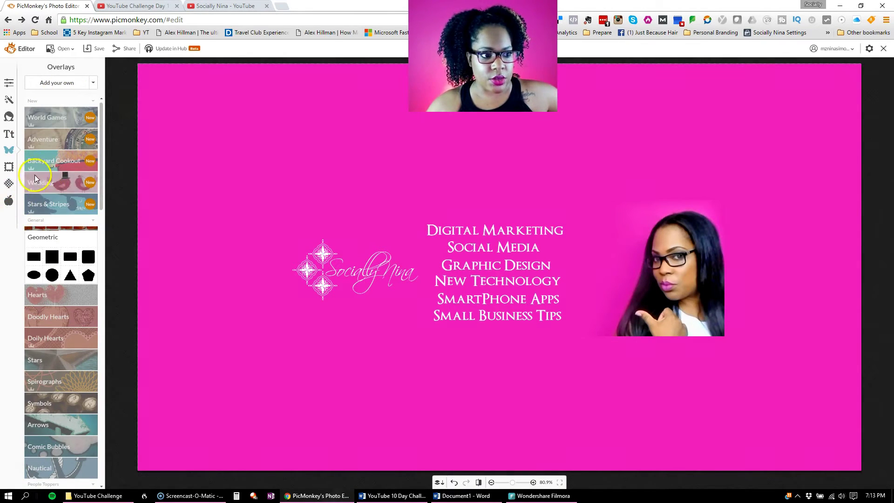
Preview the Sketchedy, Daguerreotype, Simple Edge, Rounded Corners and Shape Cutouts frames on the channel art without applying one.
left_click(9, 167)
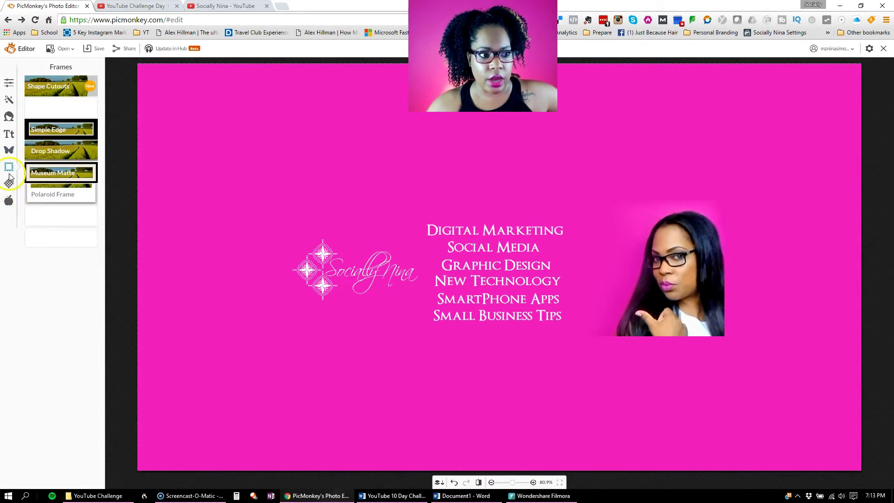
left_click(39, 269)
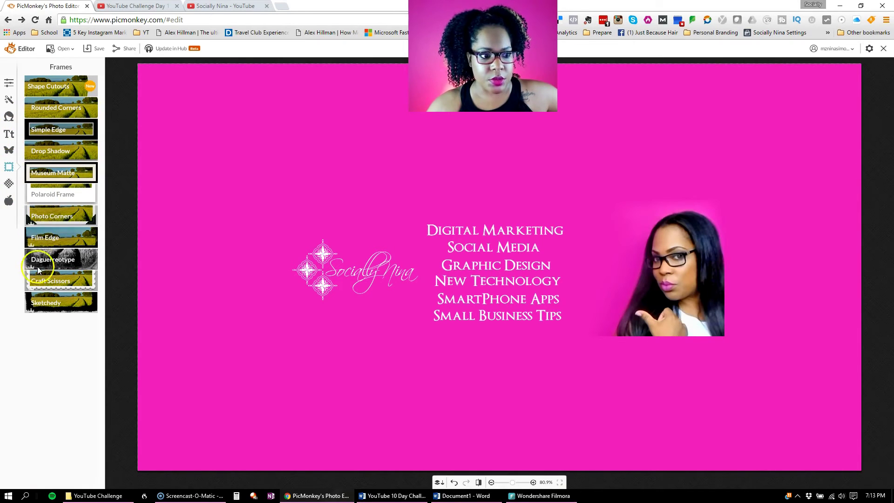
left_click(36, 301)
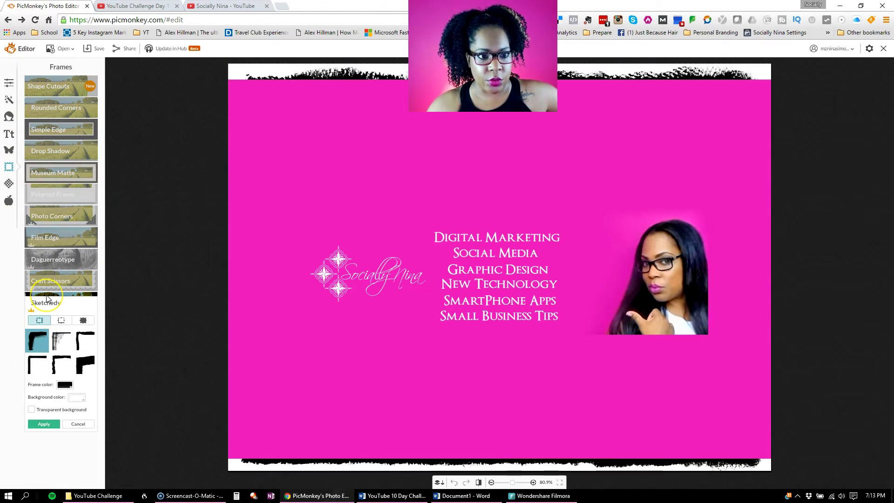
left_click(41, 259)
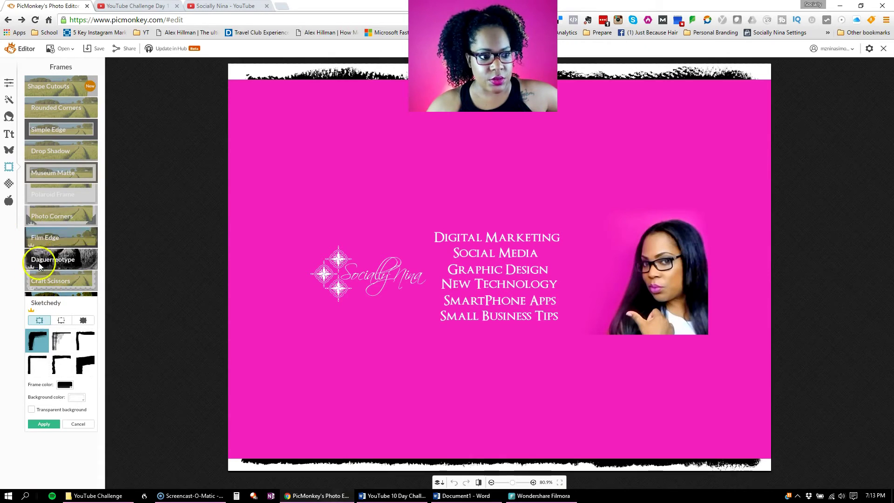
left_click(8, 171)
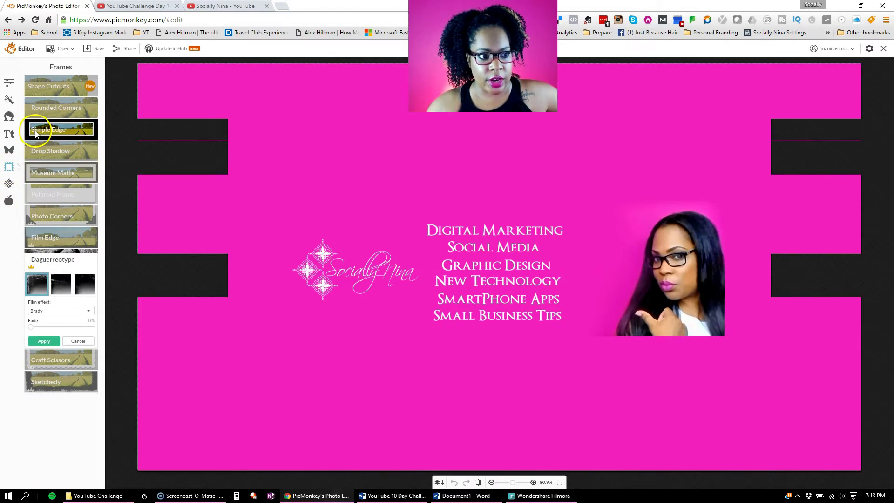
left_click(35, 131)
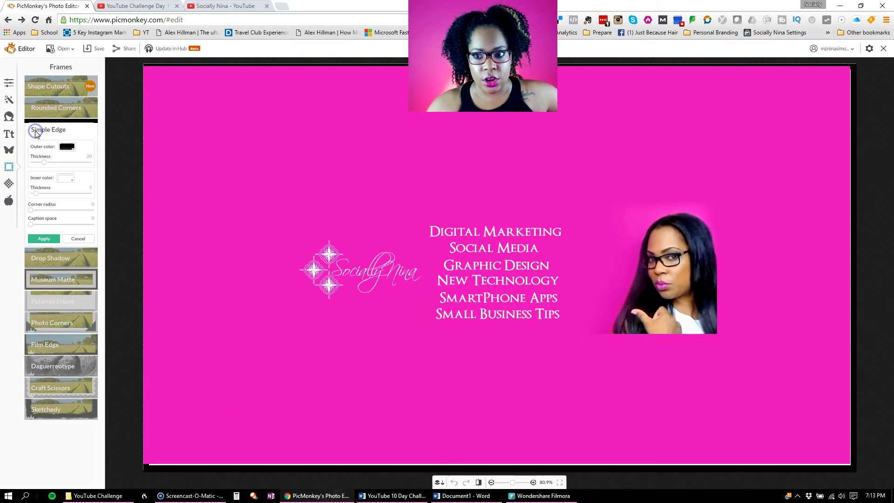
left_click(39, 108)
left_click(50, 91)
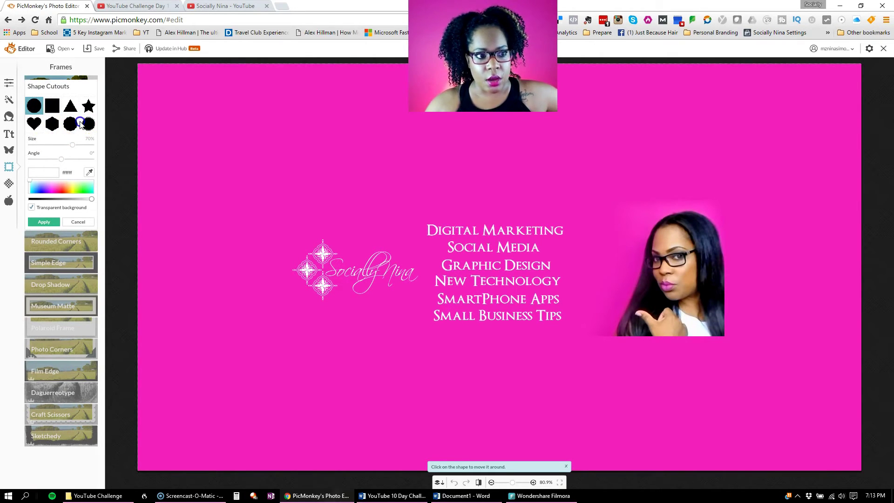
left_click(74, 223)
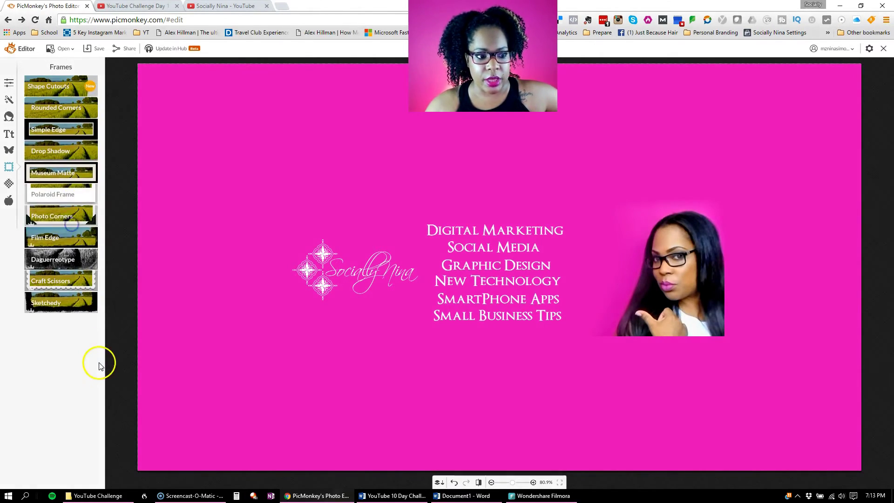
left_click(10, 152)
left_click(46, 81)
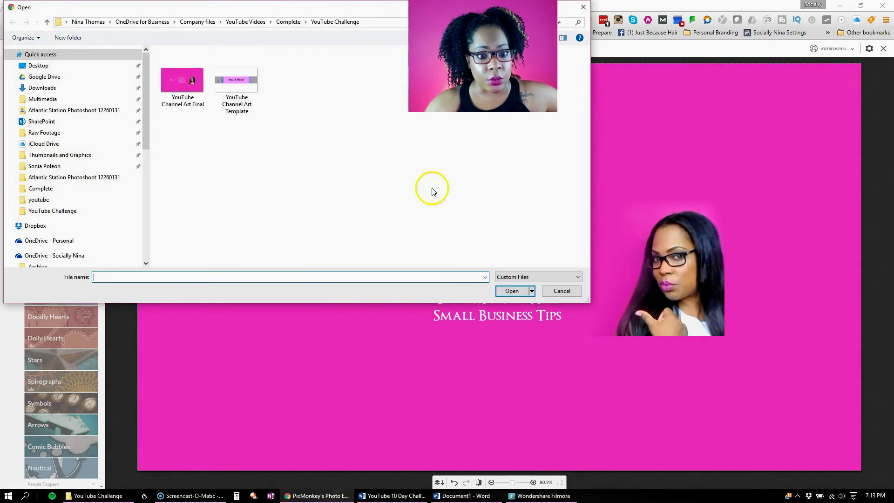
left_click(72, 155)
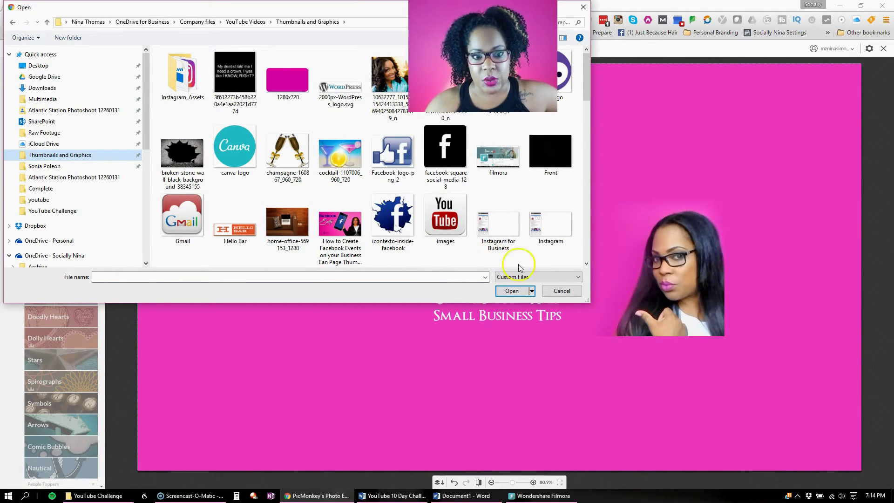
left_click(562, 292)
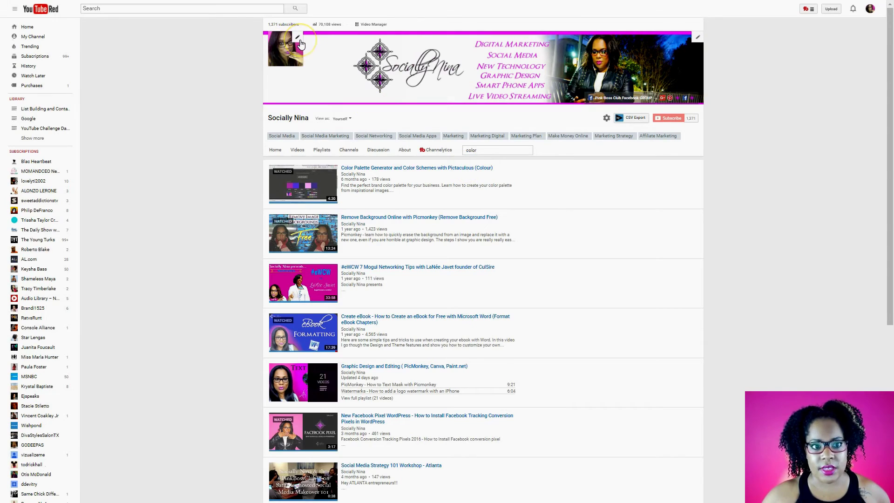
On the YouTube channel page, edit the channel art and upload the image YouTube Channel Art Final from the YouTube Challenge folder.
left_click(695, 37)
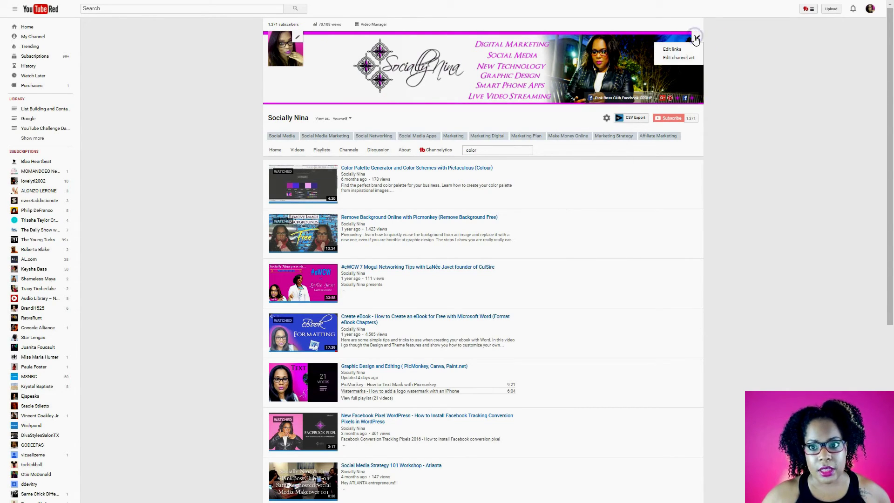
left_click(692, 50)
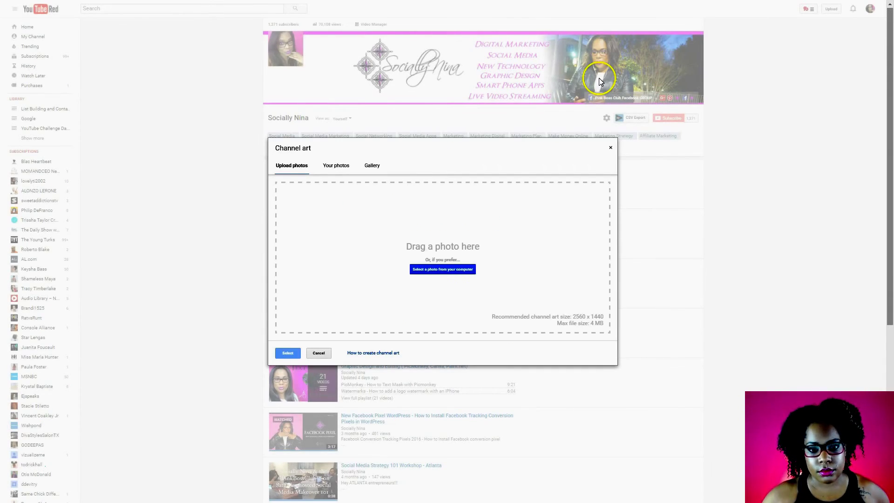
left_click(434, 273)
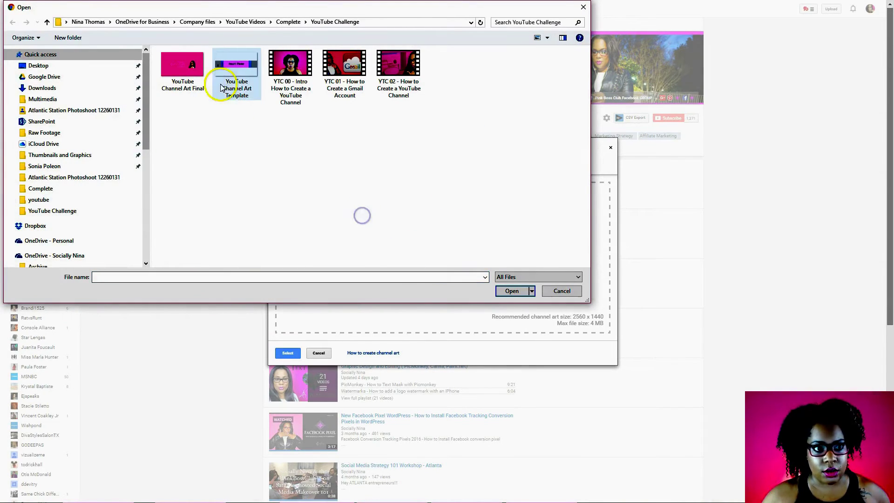
double_click(182, 66)
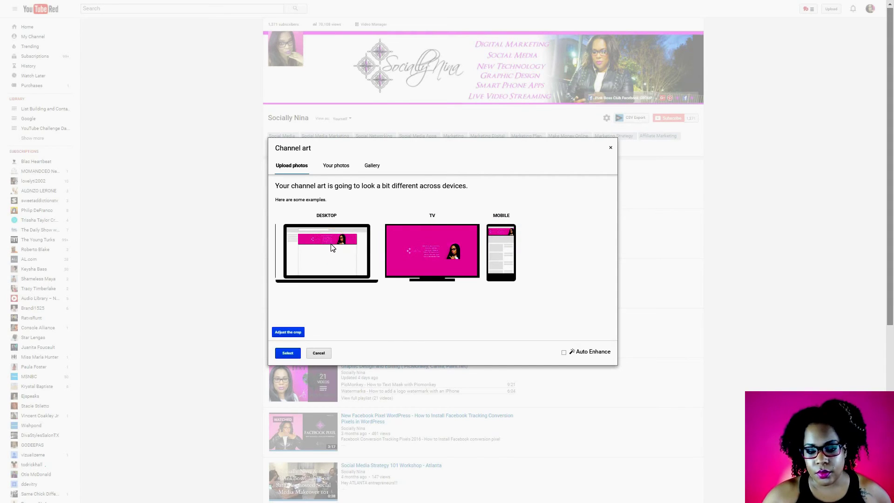
Check the uploaded banner's crop region and return to the devices preview.
left_click(288, 333)
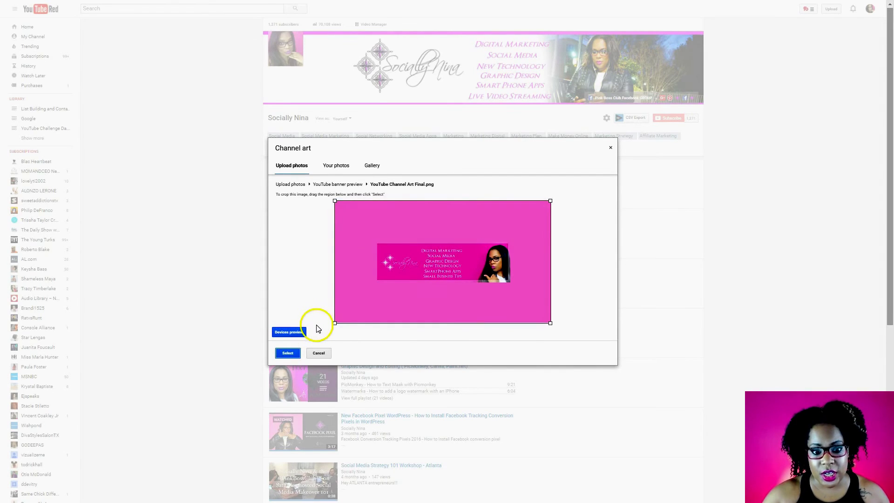
left_click(403, 288)
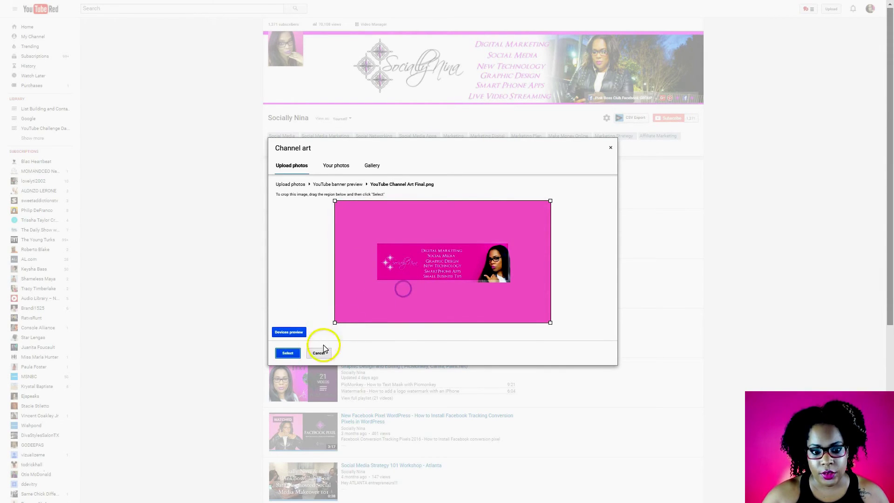
left_click(289, 332)
Enable Auto Enhance for the banner, apply it as the channel art, and close the channel art dialog.
left_click(565, 354)
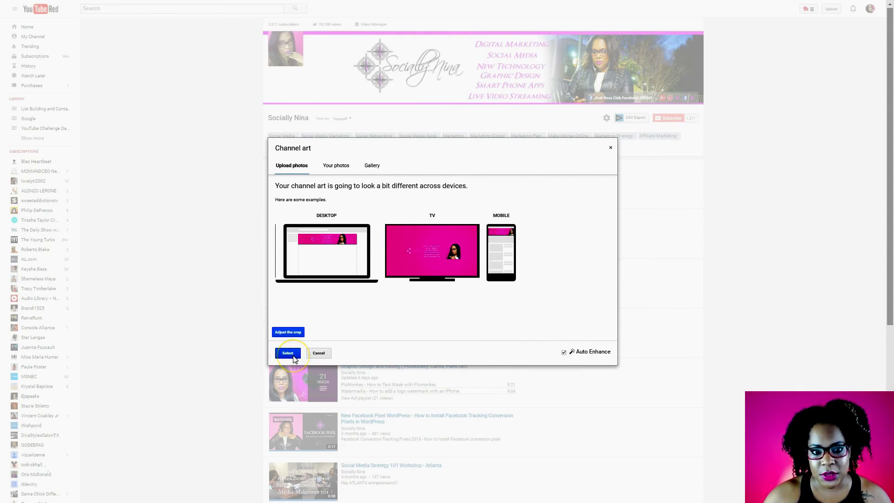
left_click(294, 357)
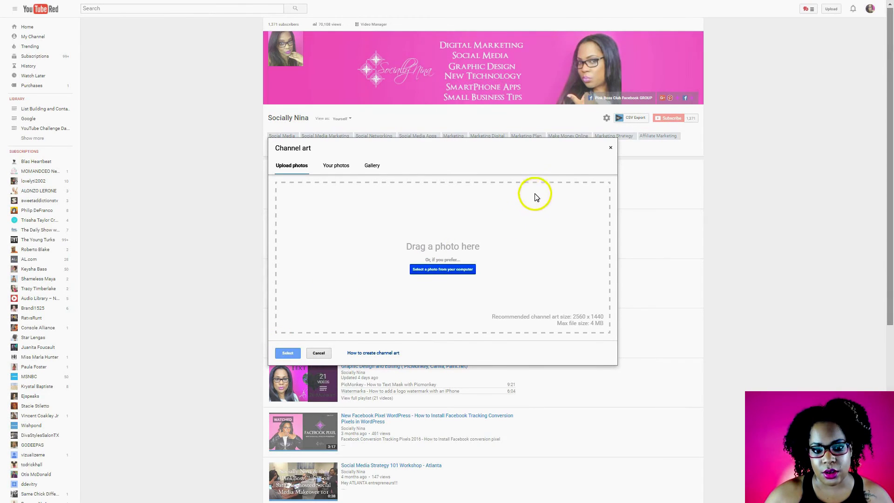
left_click(612, 148)
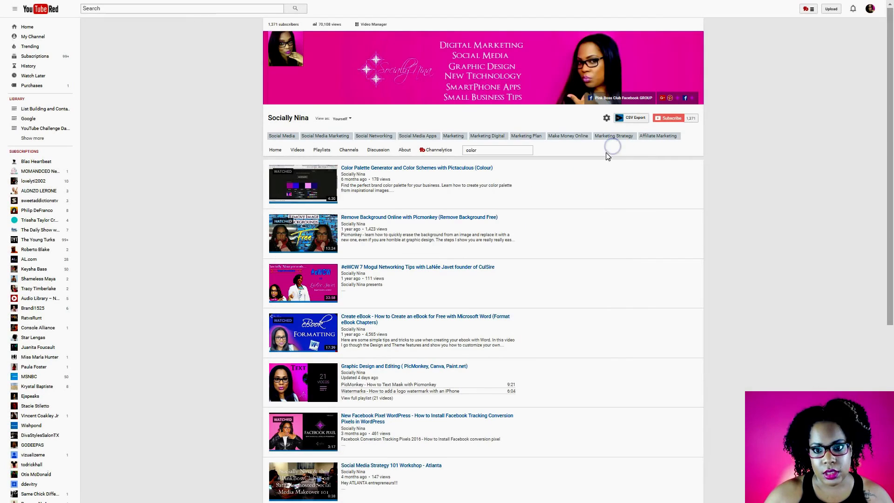